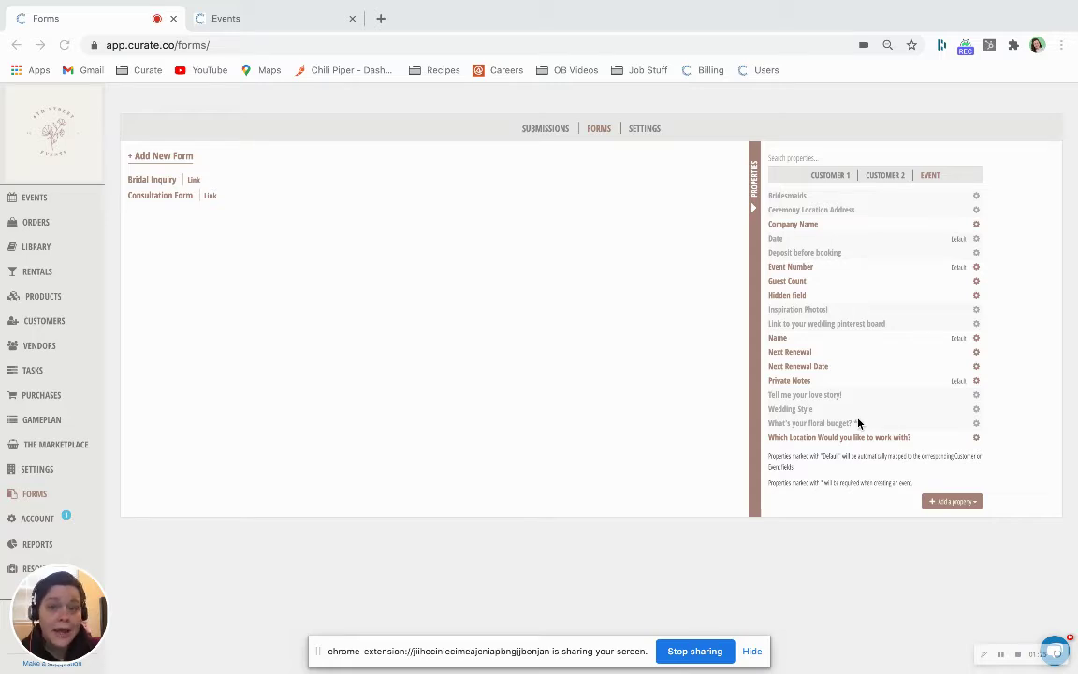
Review and close the settings of the floral budget and Pinterest board properties
left_click(975, 427)
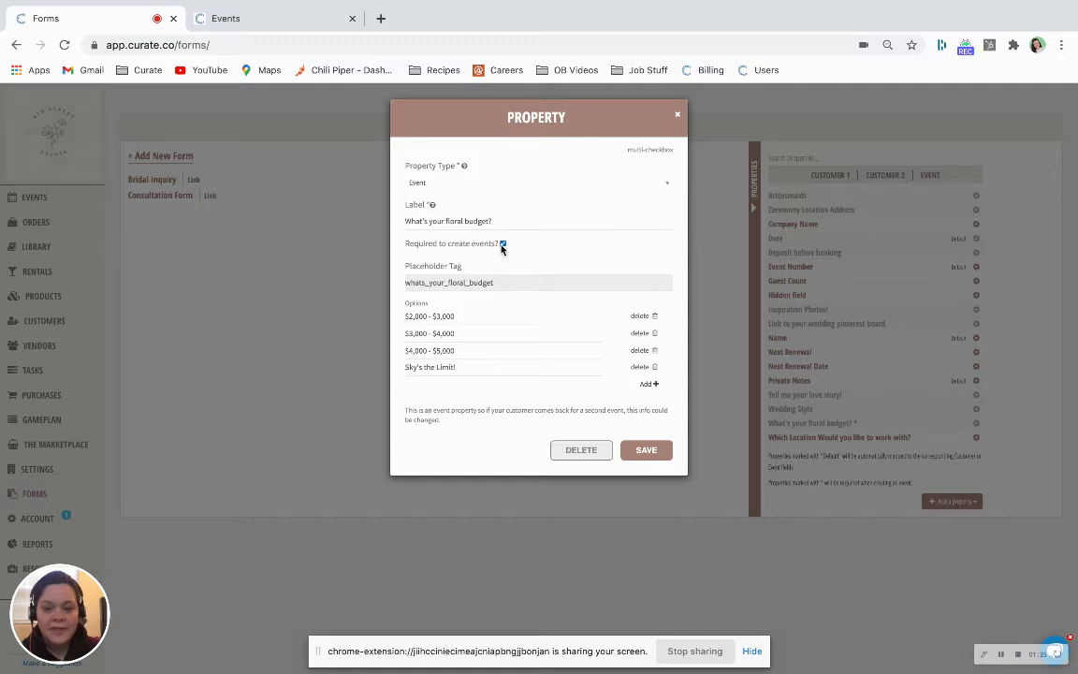
left_click(678, 114)
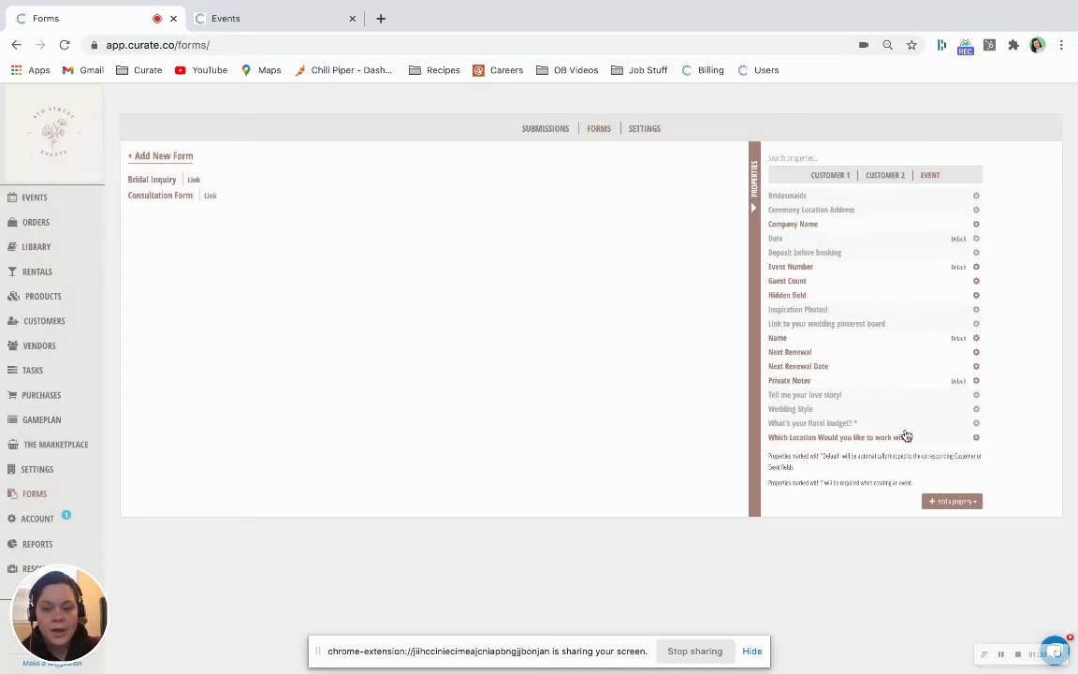
left_click(976, 323)
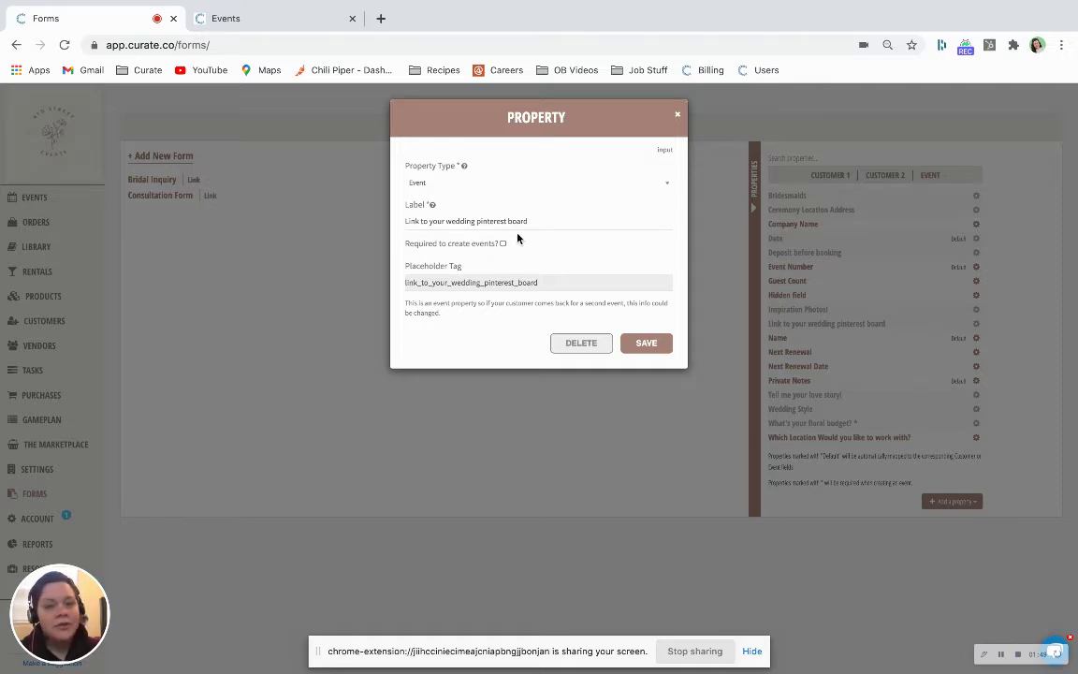
left_click(676, 119)
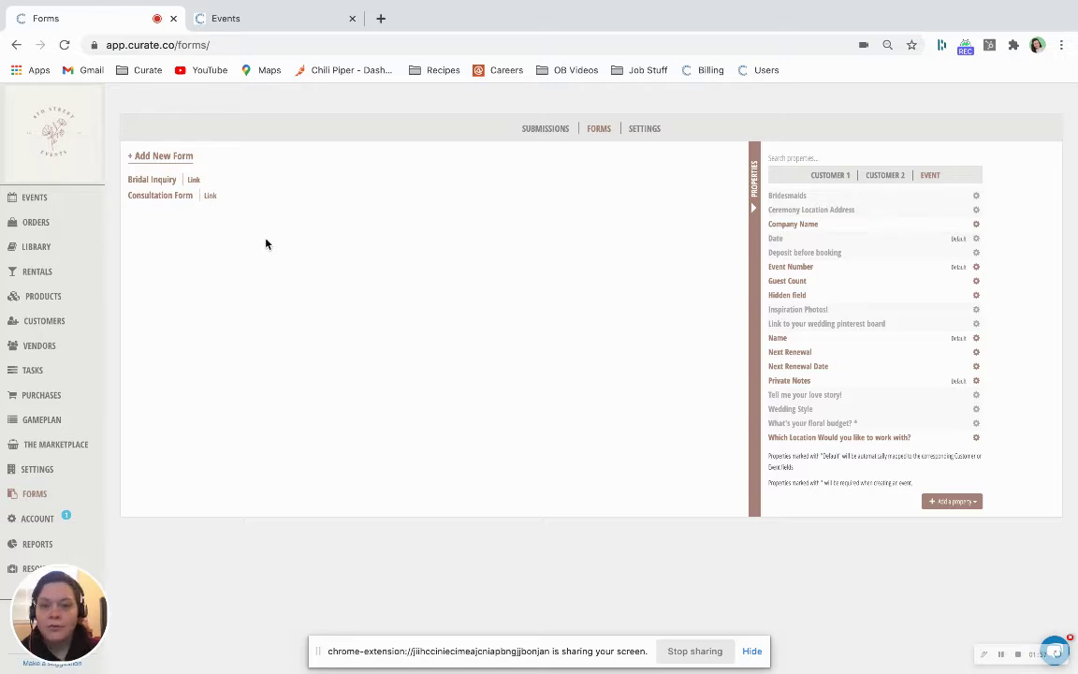
left_click(179, 196)
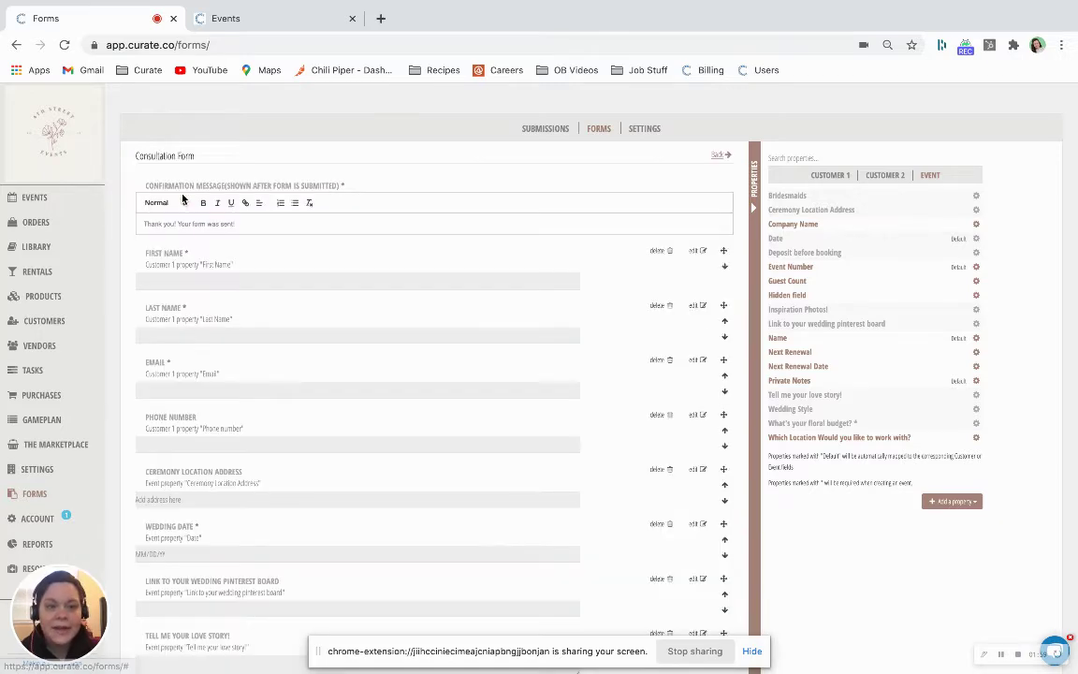
scroll(397, 249, "down", 8)
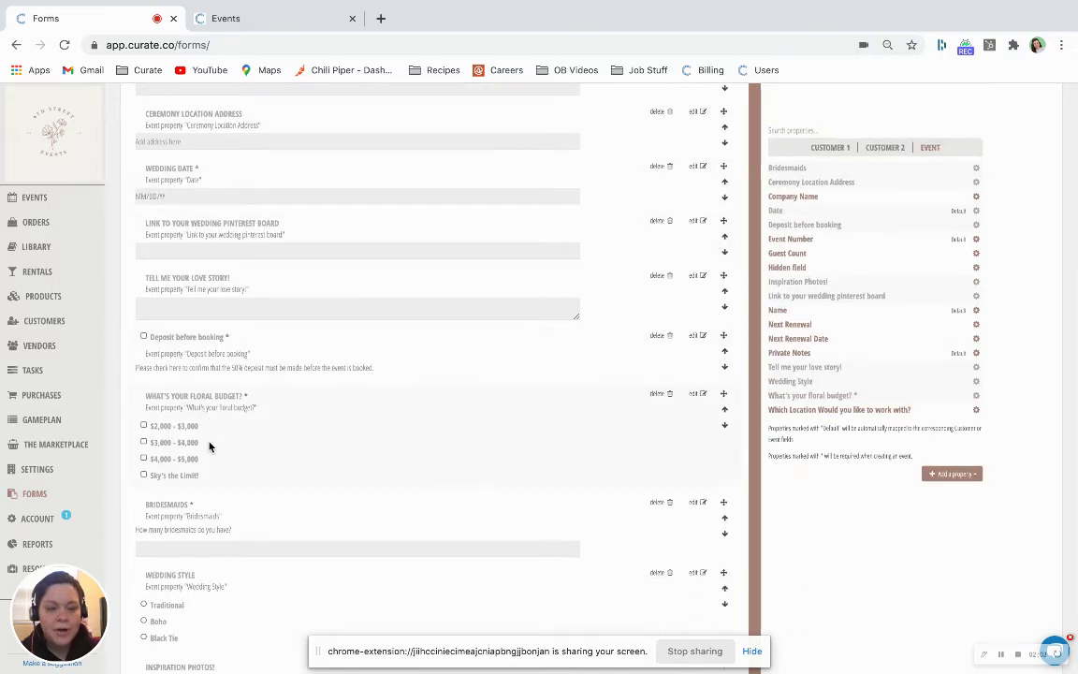
scroll(210, 445, "down", 1)
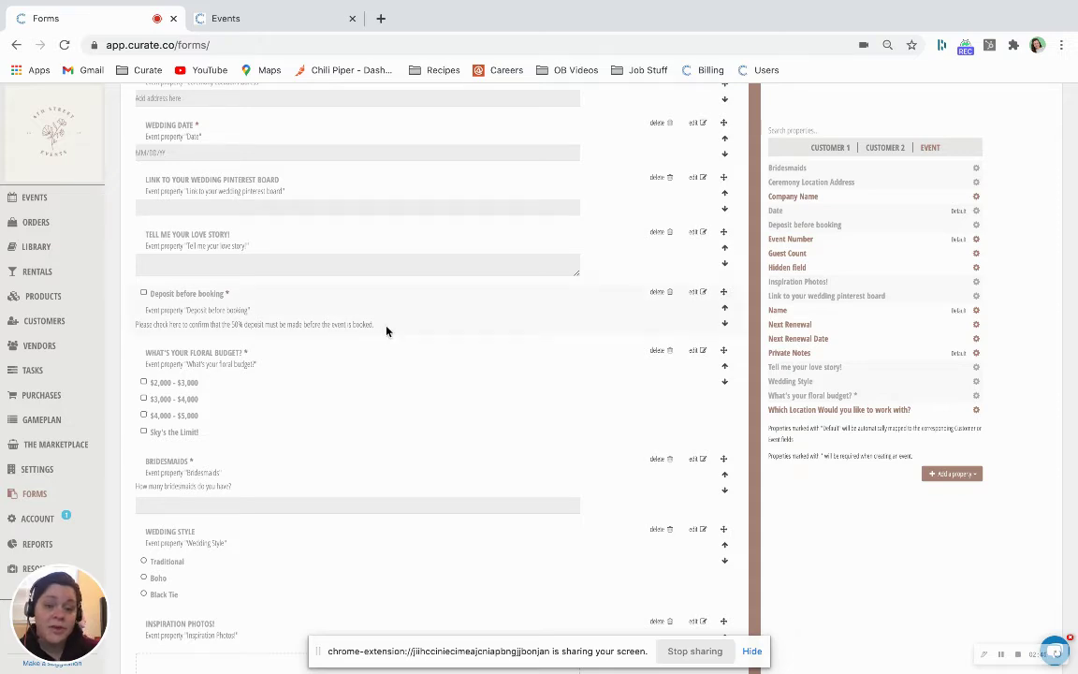
Check the Deposit before booking question, then make the Bridesmaids question not required
left_click(699, 295)
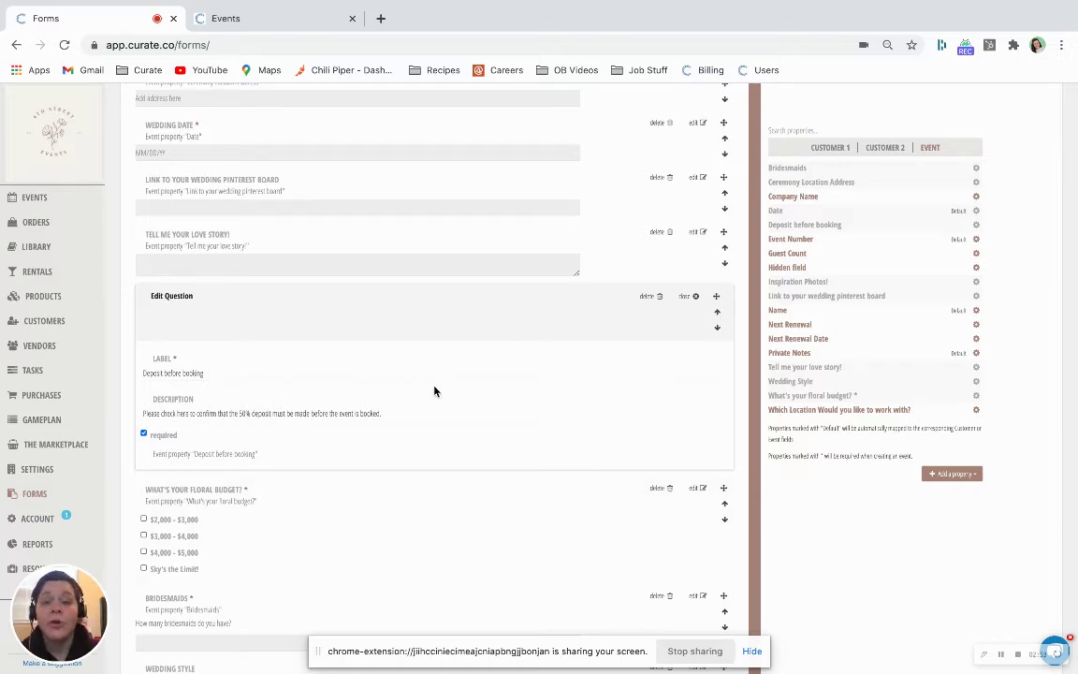
left_click(695, 297)
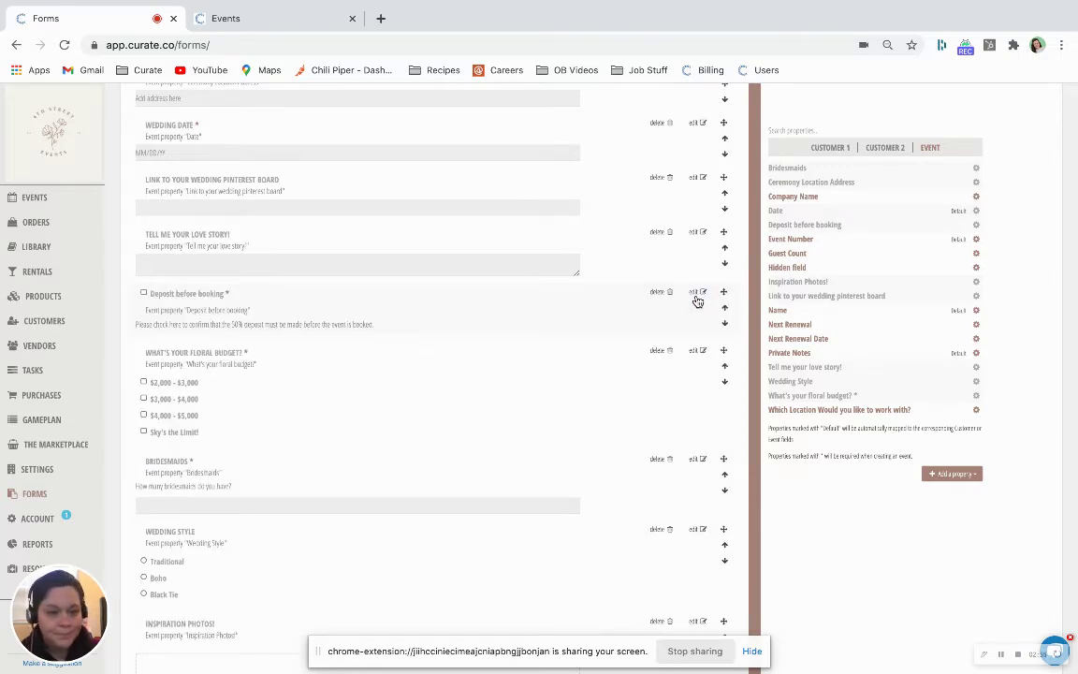
scroll(696, 307, "up", 5)
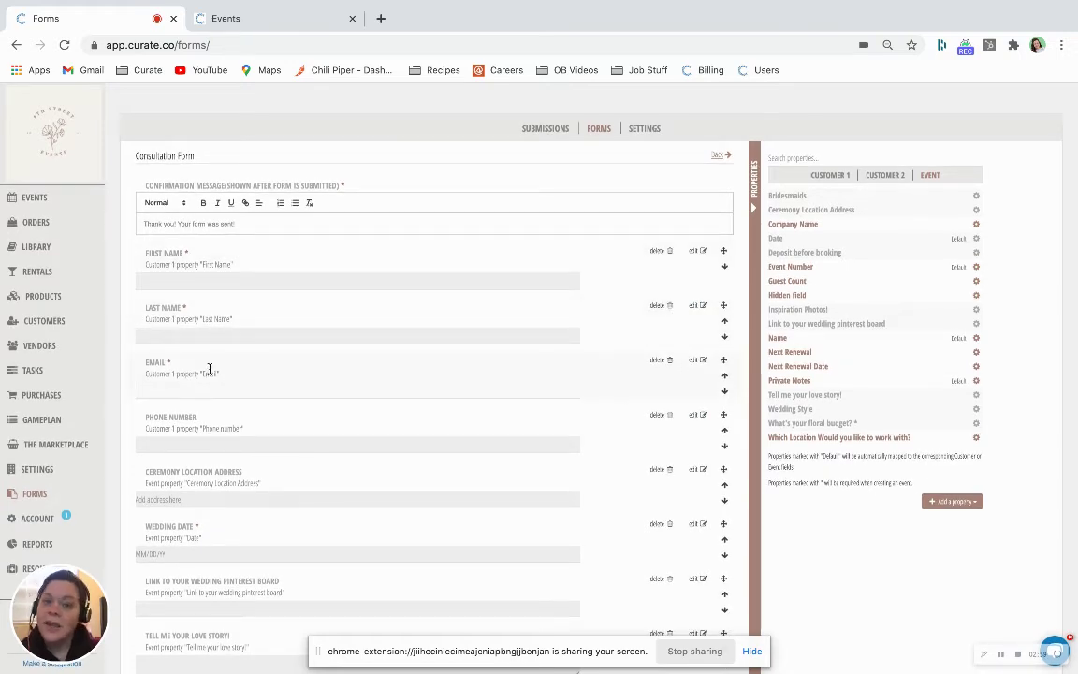
scroll(211, 369, "down", 3)
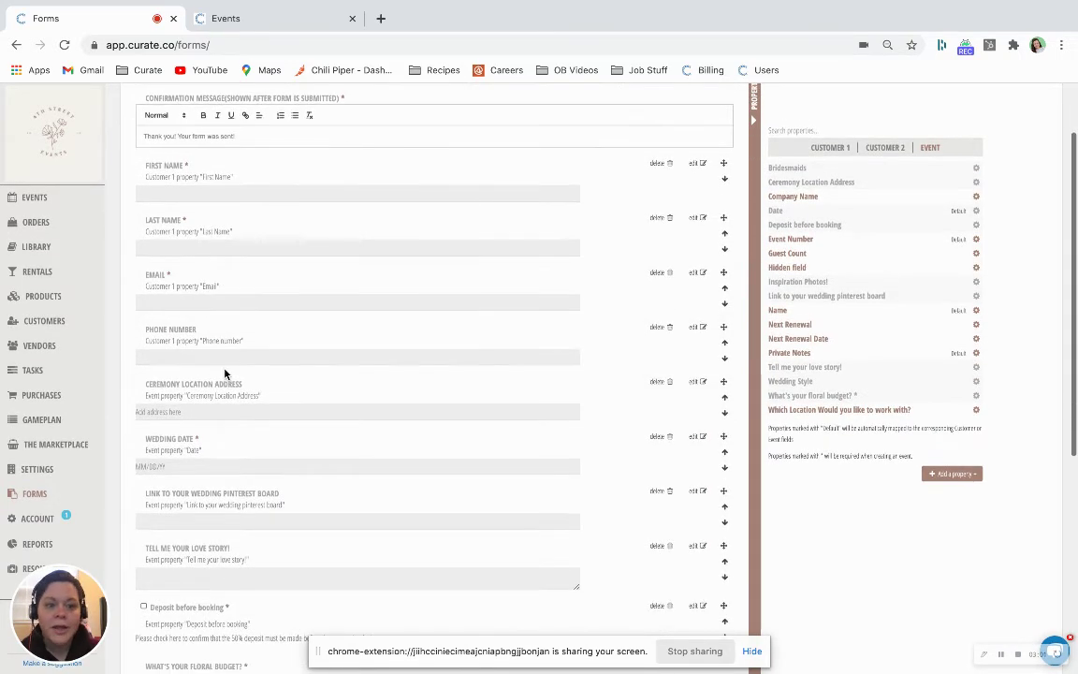
scroll(226, 370, "down", 3)
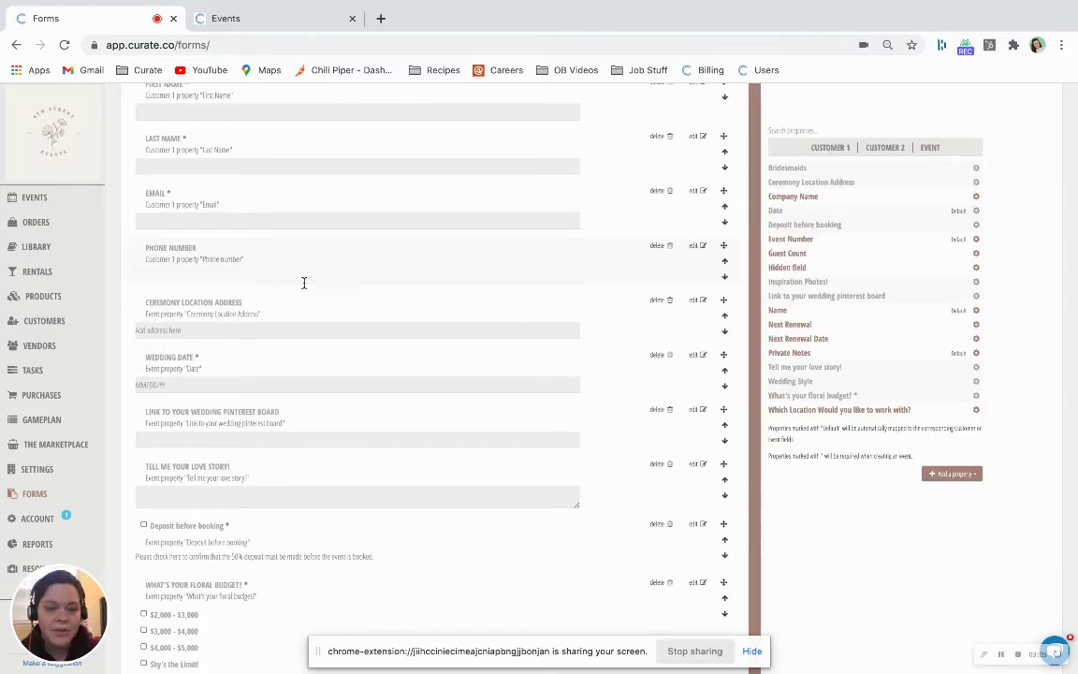
scroll(303, 281, "down", 3)
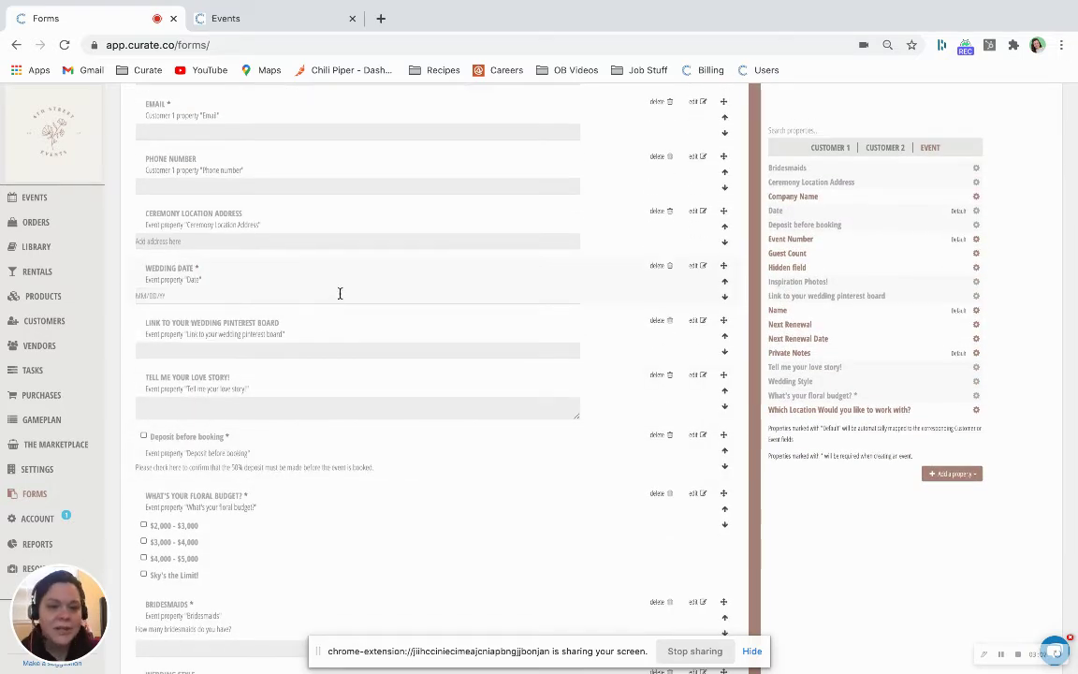
scroll(339, 293, "down", 8)
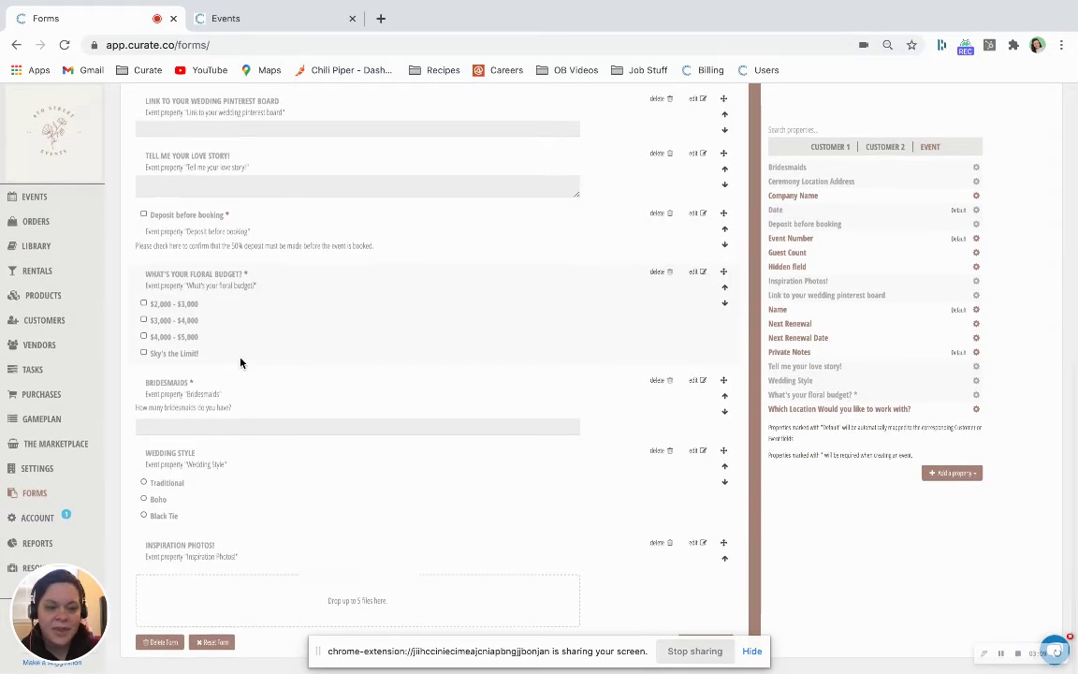
left_click(698, 380)
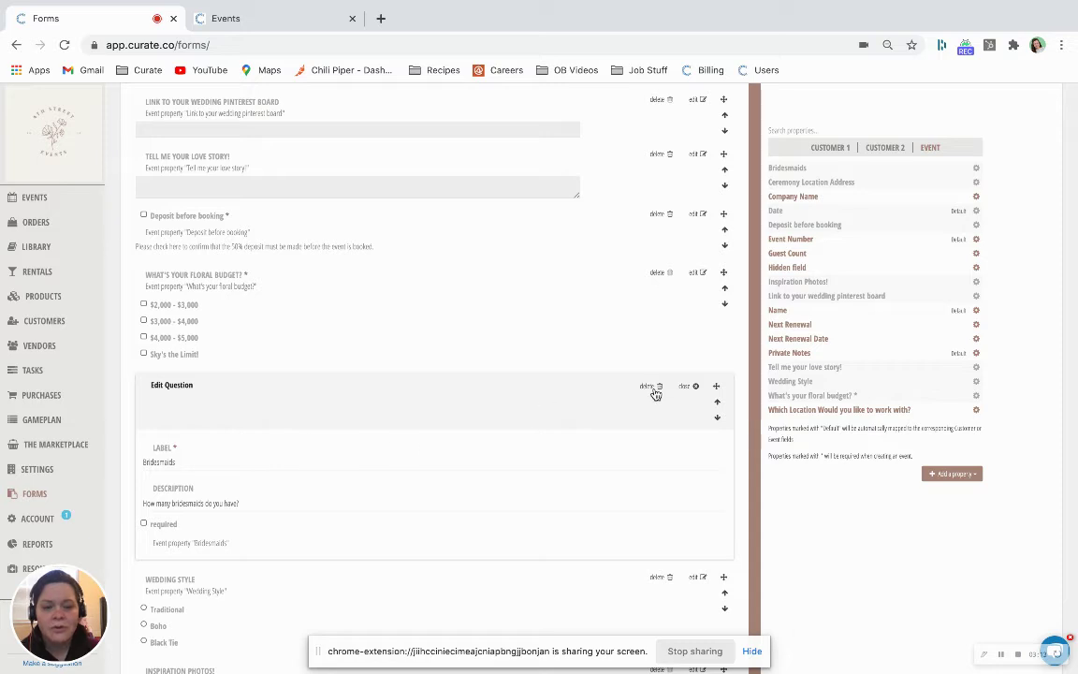
left_click(691, 386)
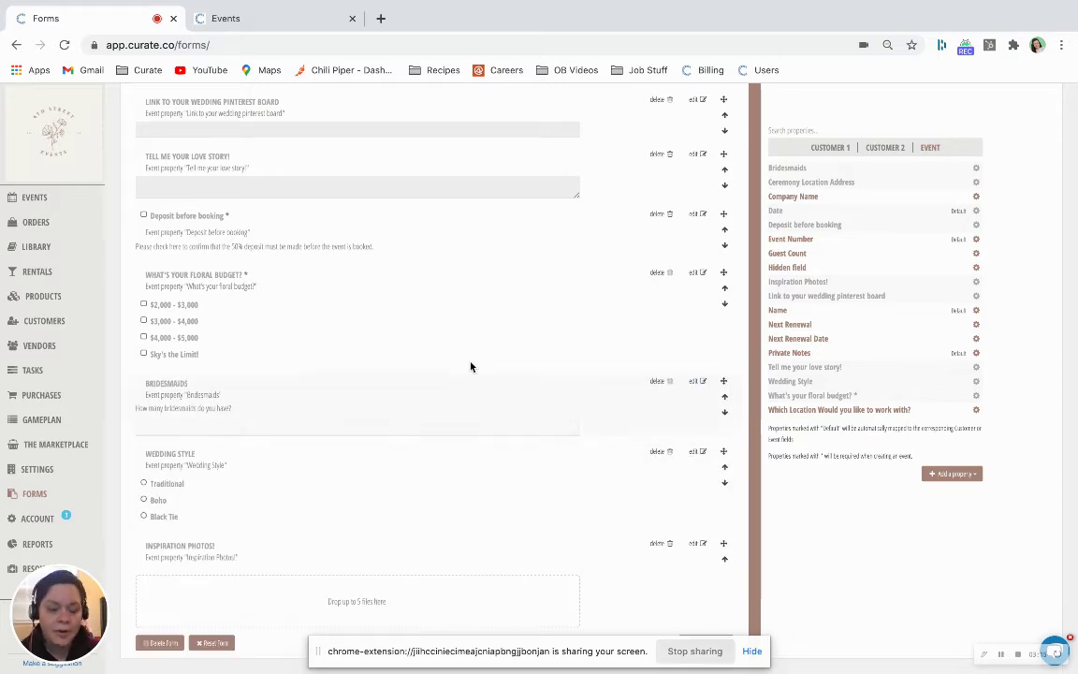
Save the Consultation Form and bring up its public link
scroll(459, 363, "up", 1)
scroll(459, 363, "down", 1)
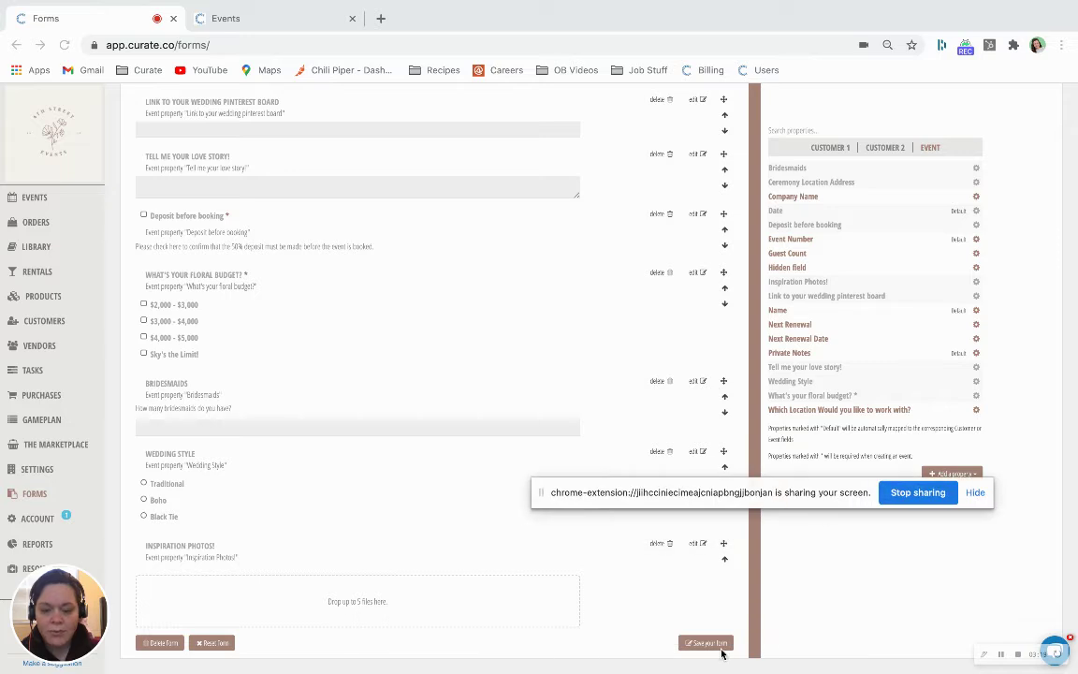
left_click(709, 643)
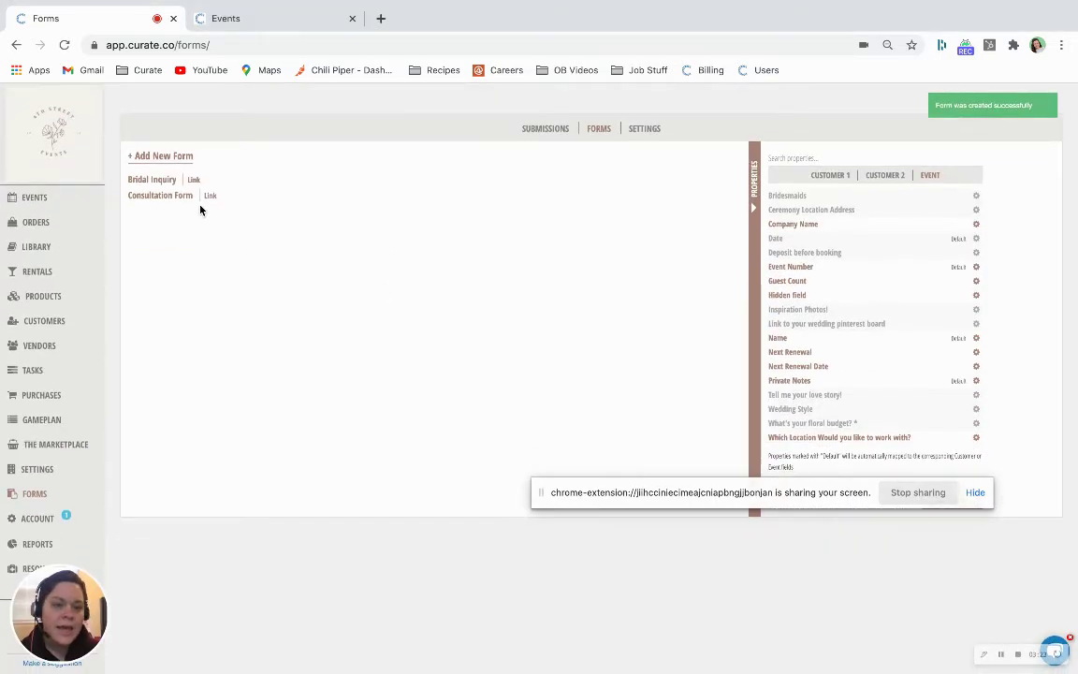
left_click(209, 196)
Copy the form's direct link and load the public Consultation Form in a new tab
left_click(439, 171)
left_click(270, 20)
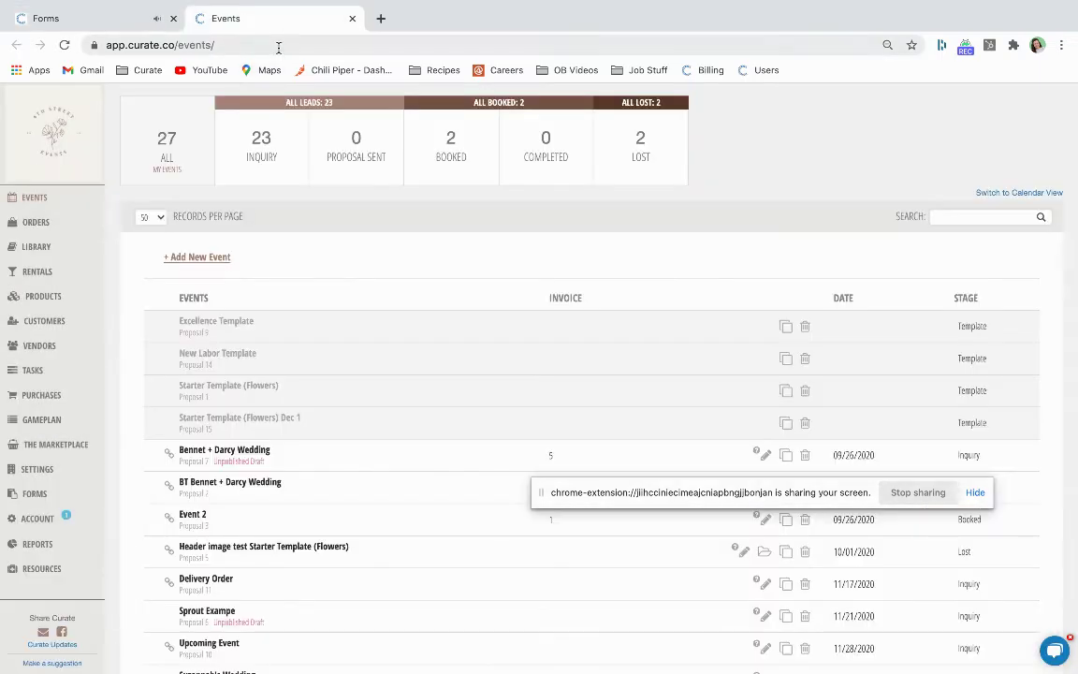
left_click(278, 44)
left_click(378, 20)
key("ctrl+v")
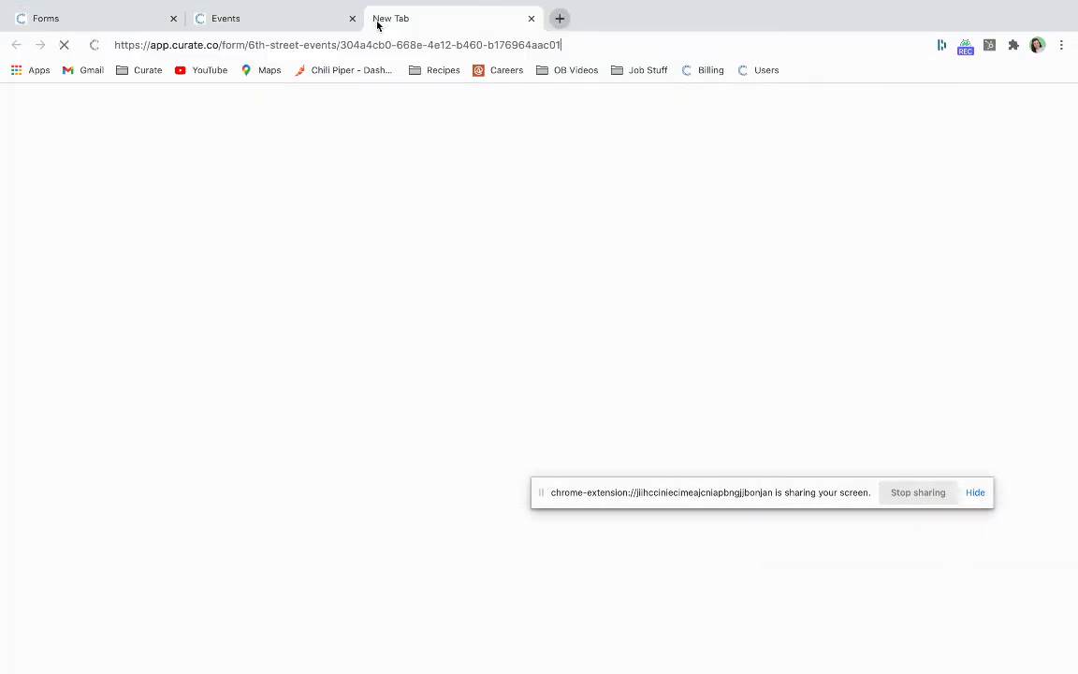
key("Return")
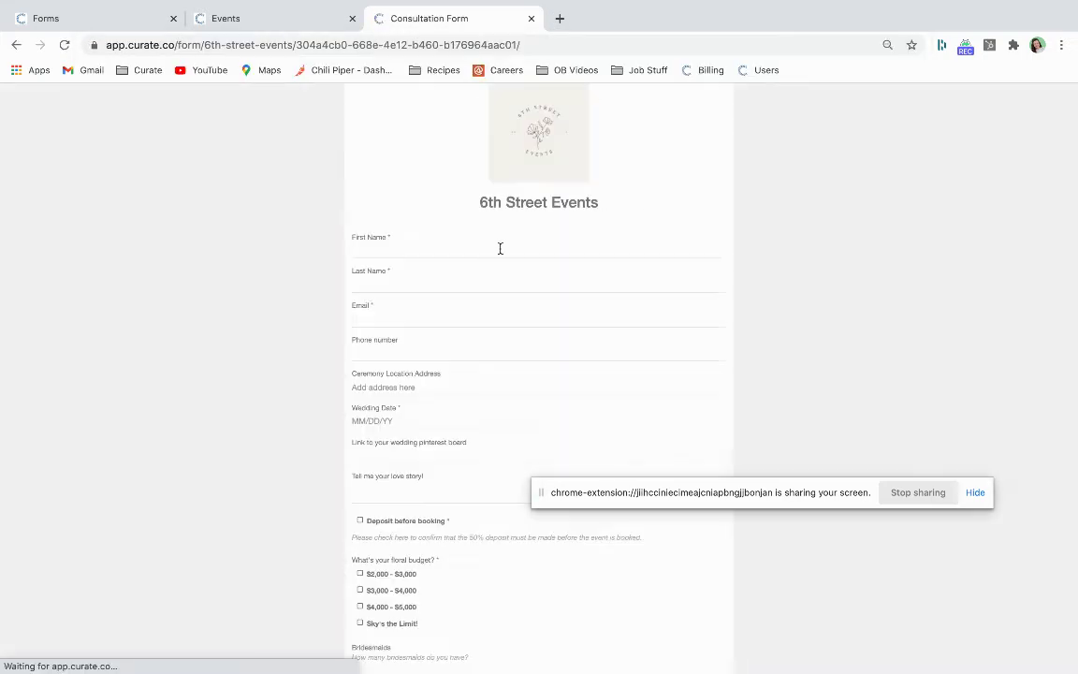
Fill in the customer's first name, last name and e-mail on the form
left_click(500, 248)
key("Tab")
key("Tab")
type("he")
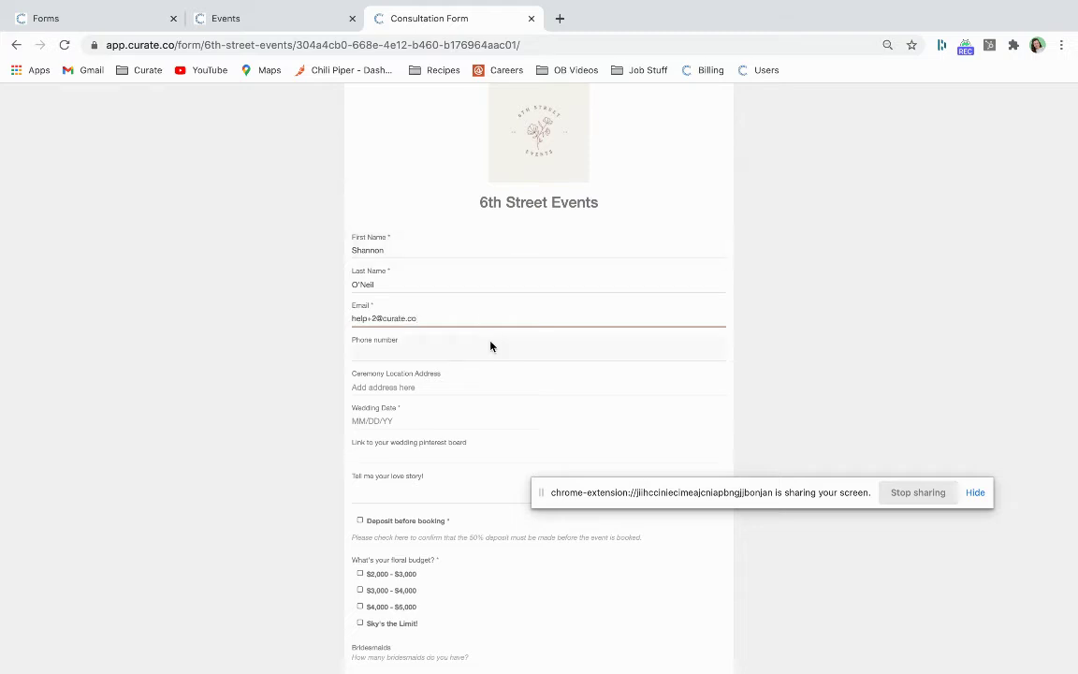
scroll(492, 340, "down", 1)
Set the wedding date to 02/27/2021 and choose the $4,000 - $5,000 floral budget
left_click(455, 344)
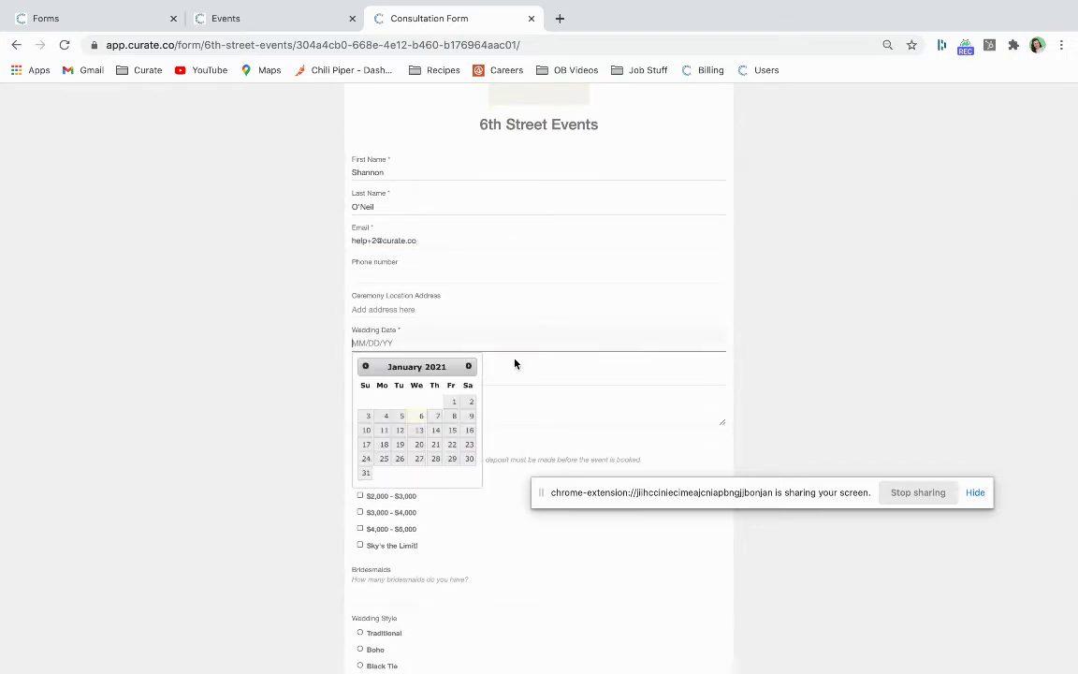
left_click(469, 366)
left_click(468, 445)
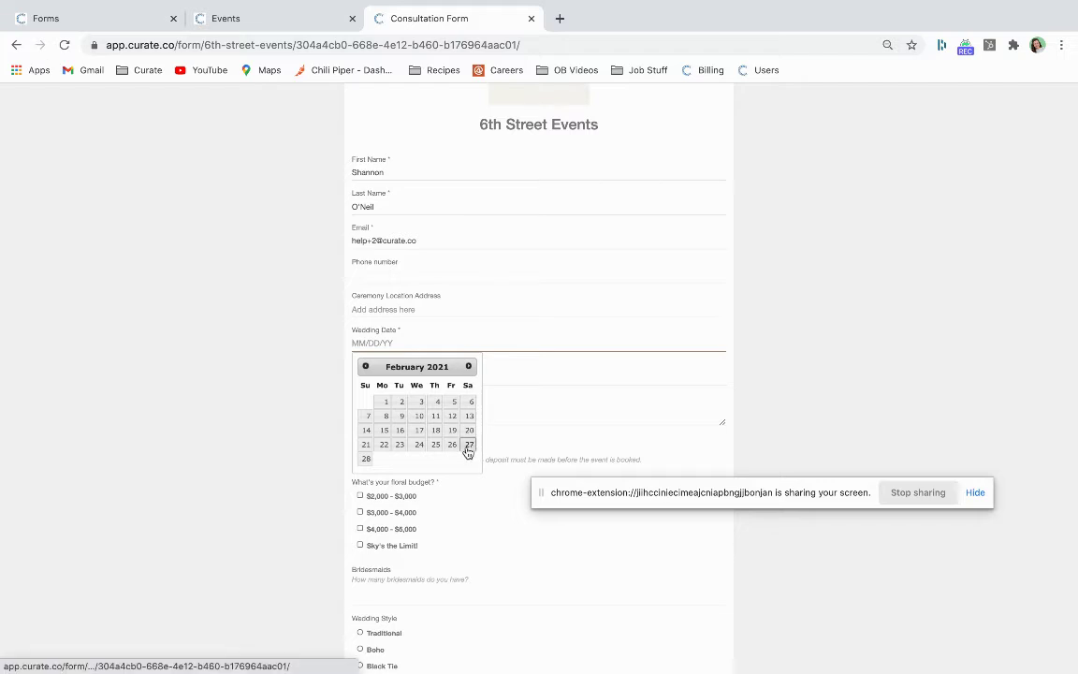
scroll(455, 501, "down", 1)
scroll(455, 501, "down", 1)
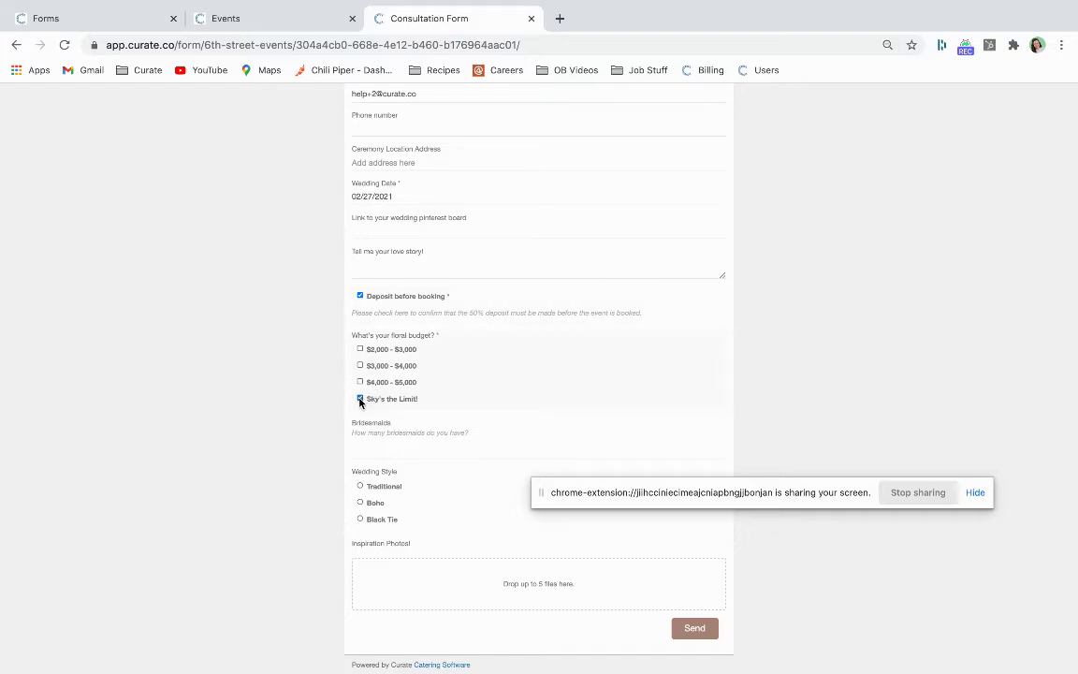
left_click(360, 382)
left_click(360, 399)
Test required-field validation by submitting with Deposit before booking unticked, then re-tick it
left_click_drag(597, 505, 698, 328)
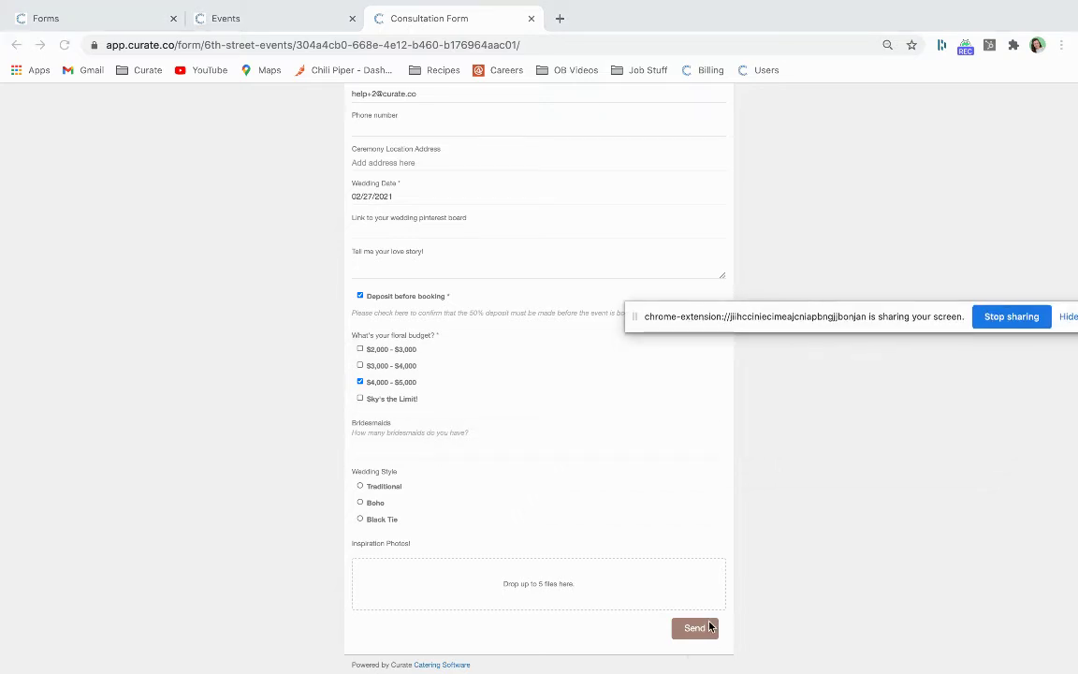
left_click(700, 632)
left_click(360, 296)
left_click(696, 629)
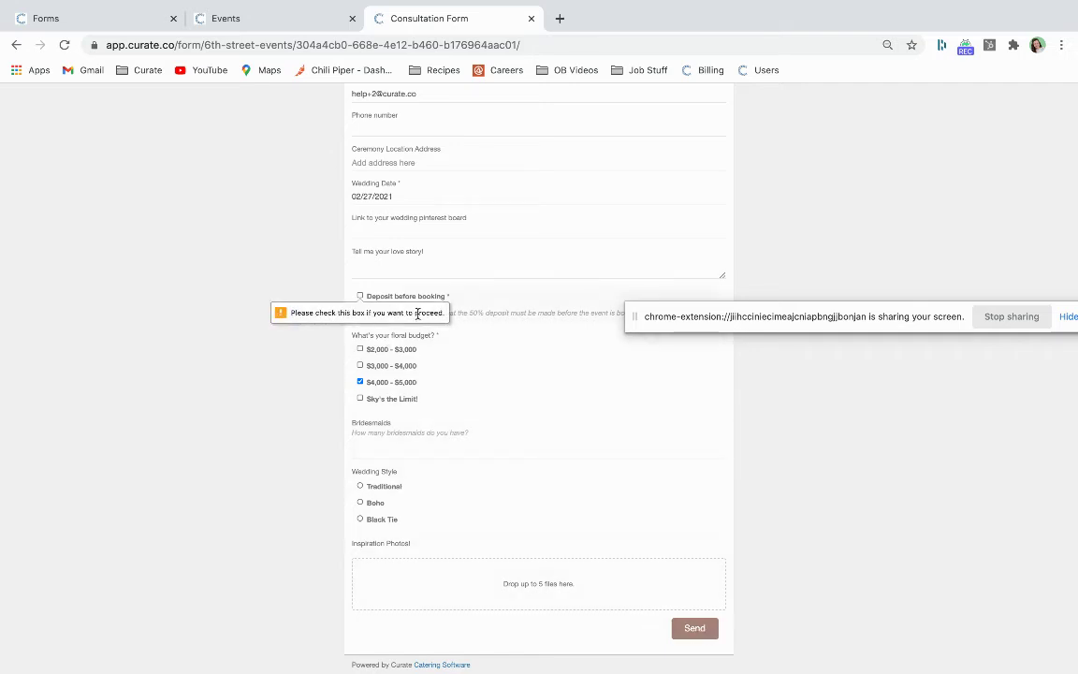
left_click(361, 295)
scroll(591, 423, "up", 2)
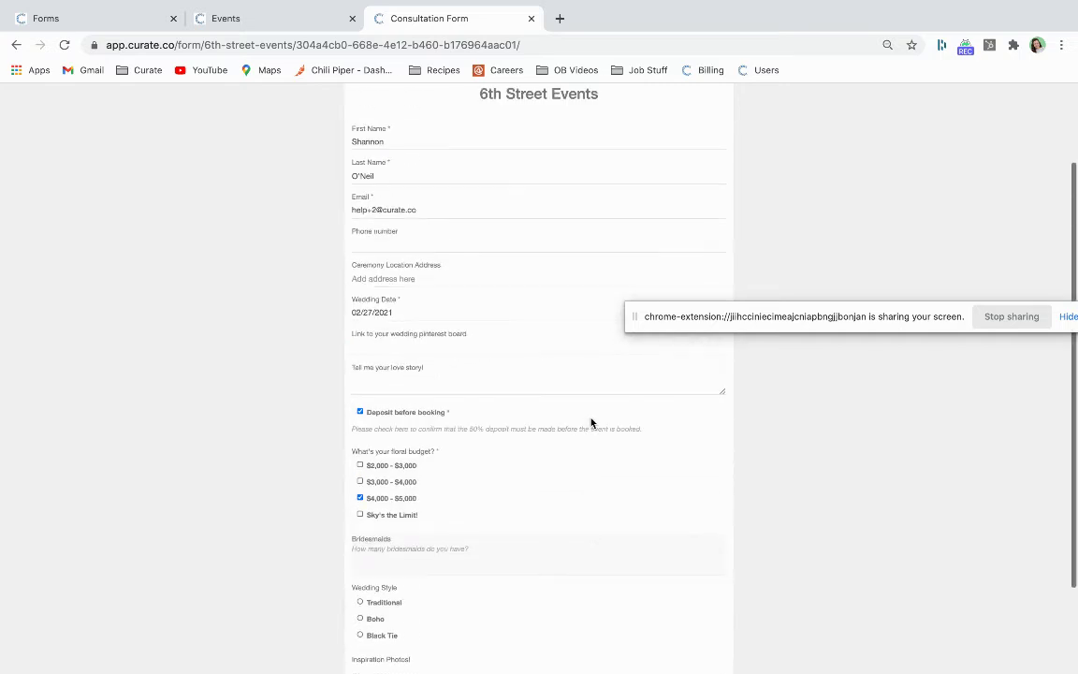
scroll(466, 365, "down", 2)
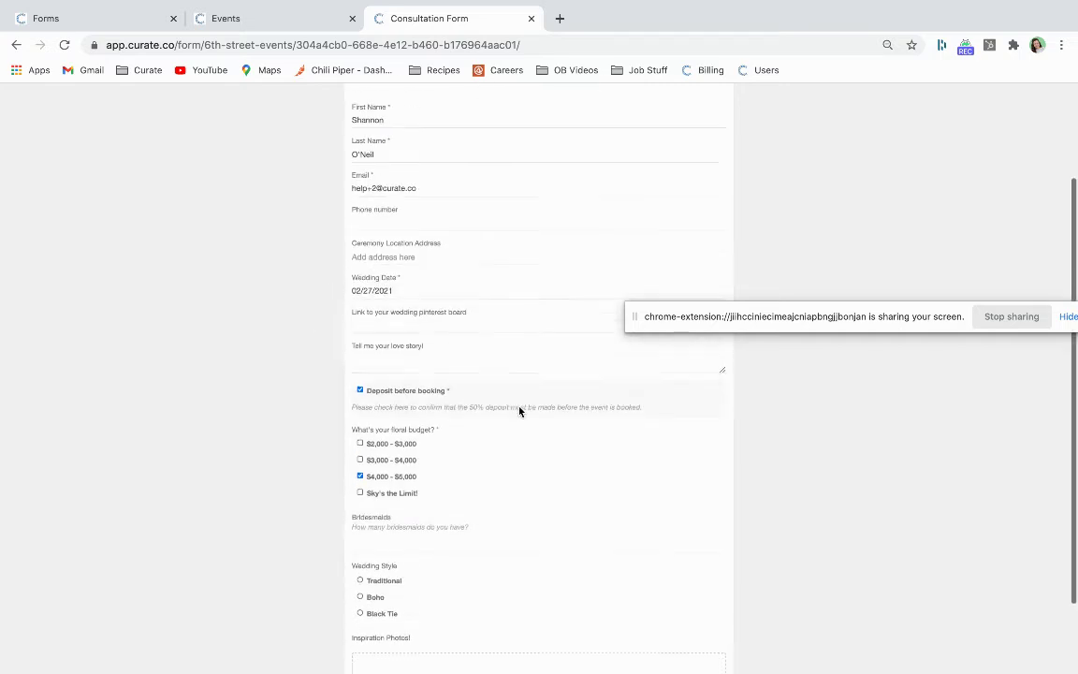
Send with an empty wedding date to trigger the error, then pick Feb 27 2021 and send
left_click(398, 199)
key("super+BackSpace")
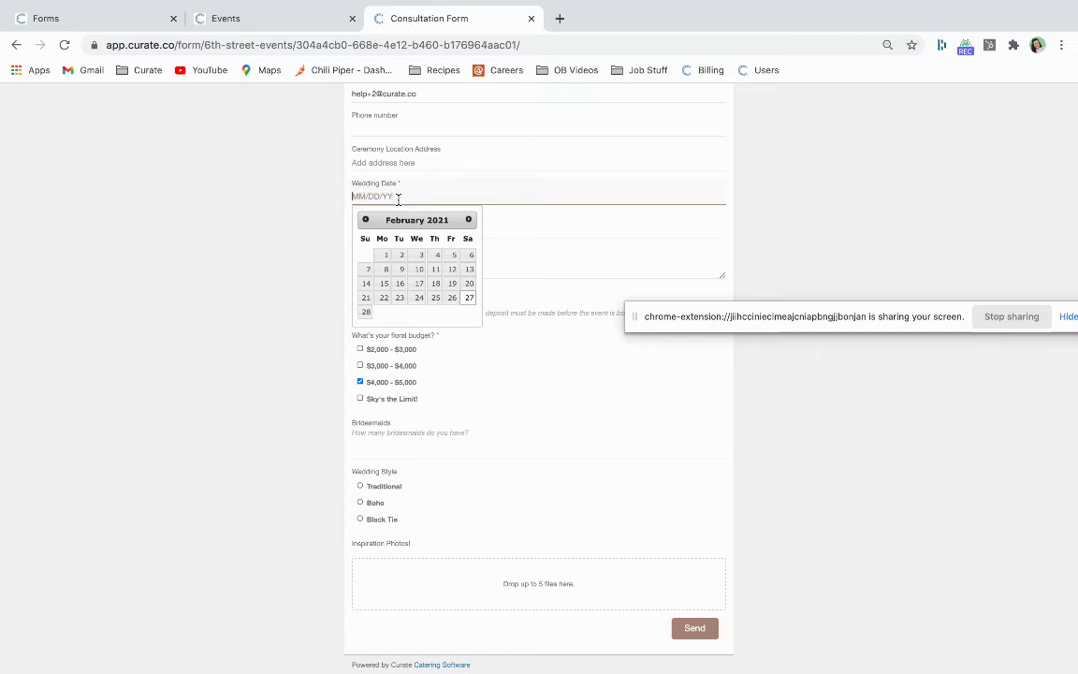
left_click(608, 369)
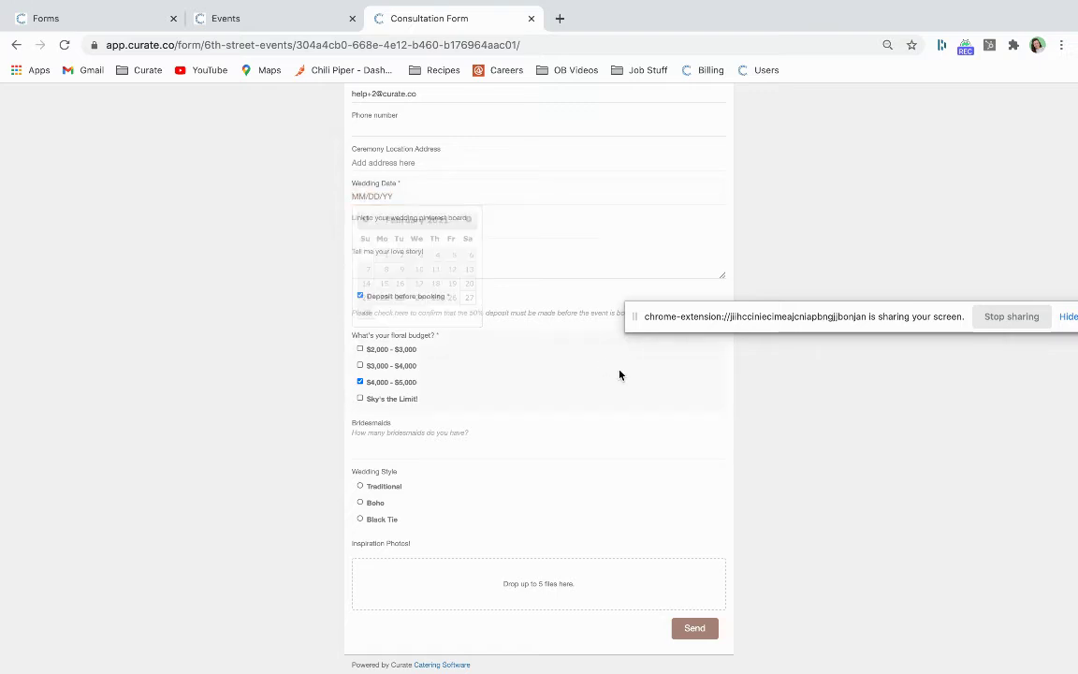
left_click(700, 633)
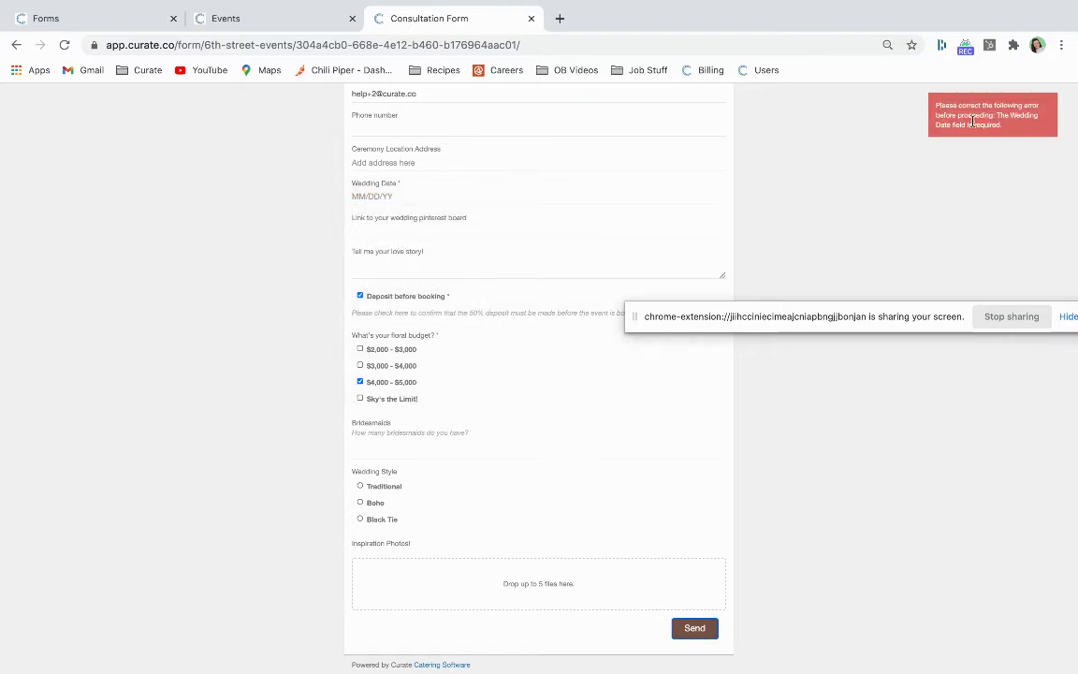
left_click(409, 196)
left_click(468, 219)
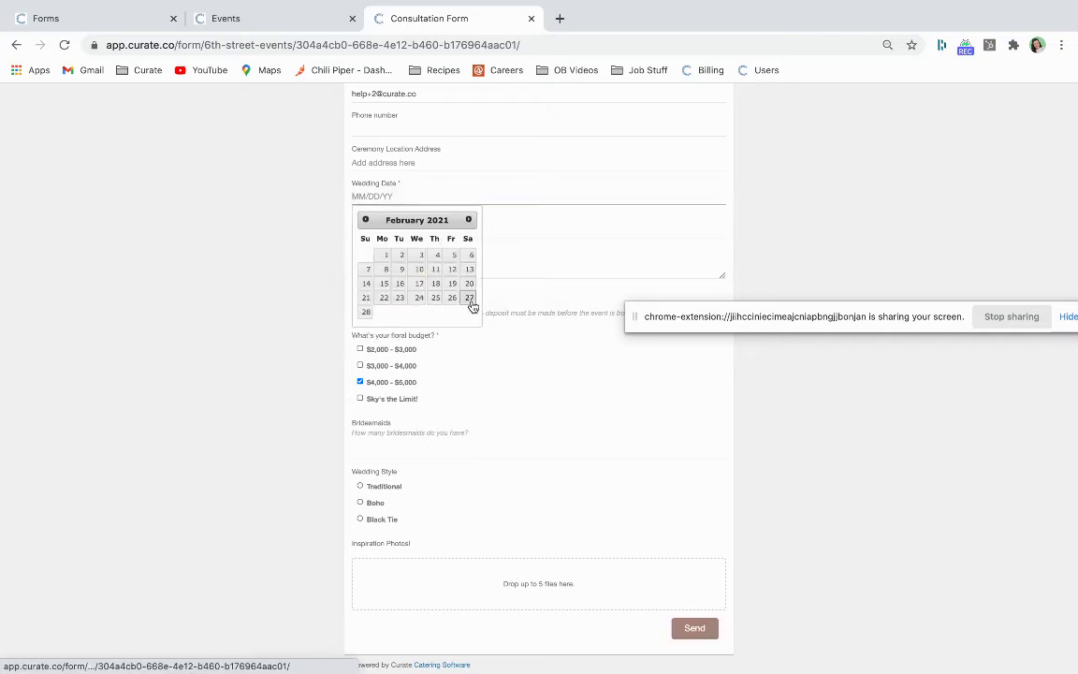
left_click(469, 298)
left_click(695, 629)
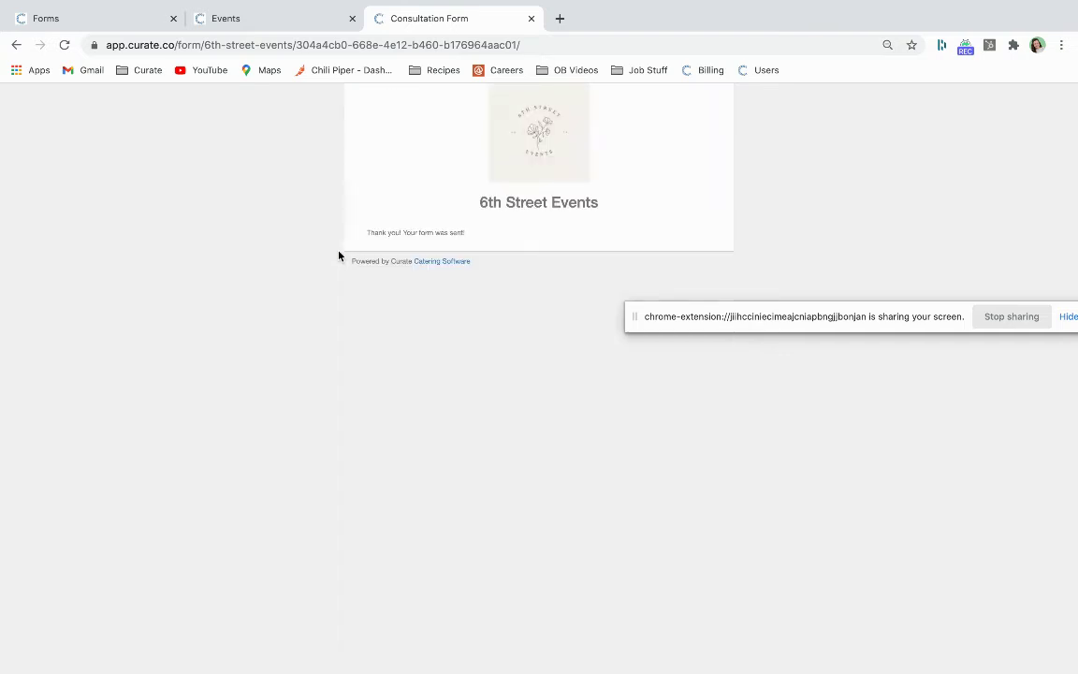
Close the embed code window, show form submissions and reload to fetch the new one
left_click(105, 13)
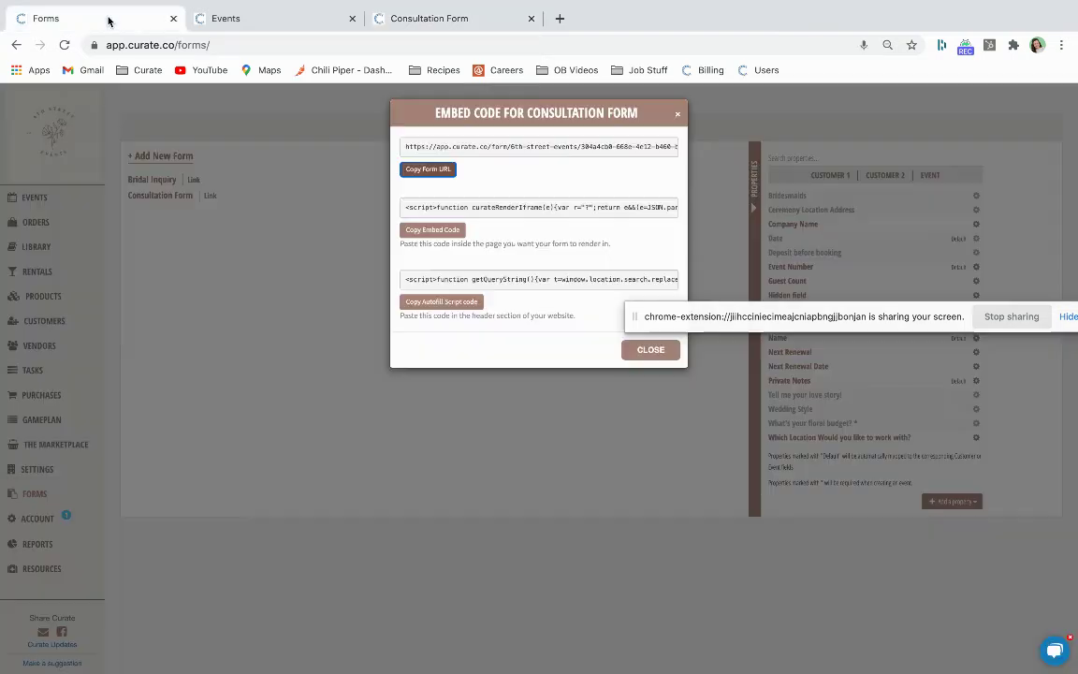
left_click(677, 120)
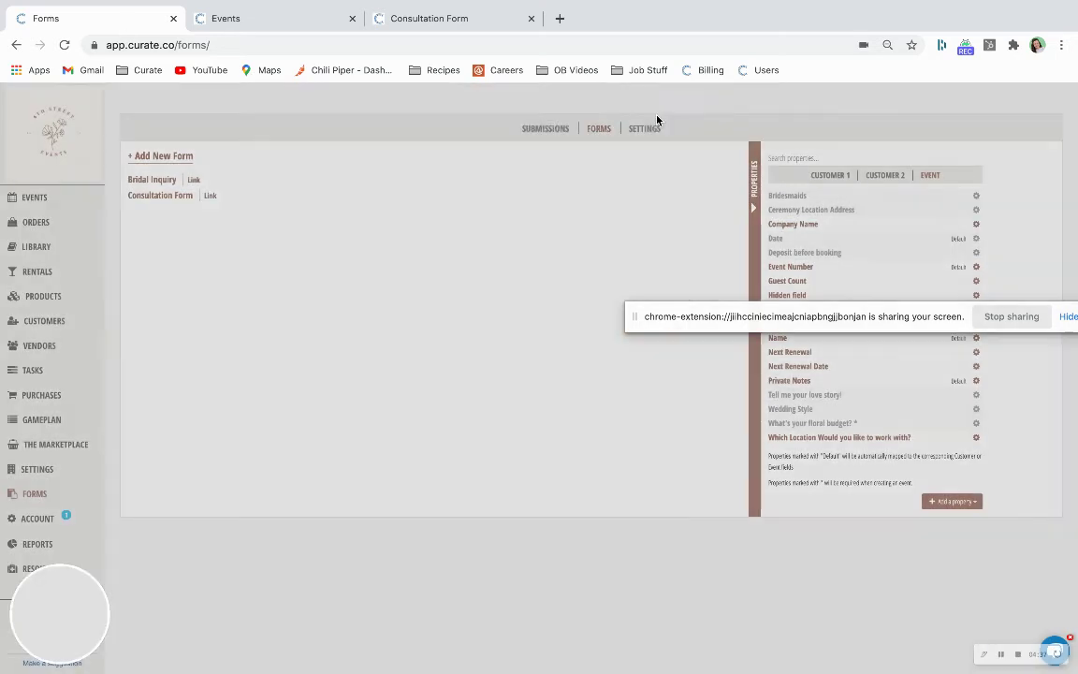
left_click(539, 128)
left_click(433, 44)
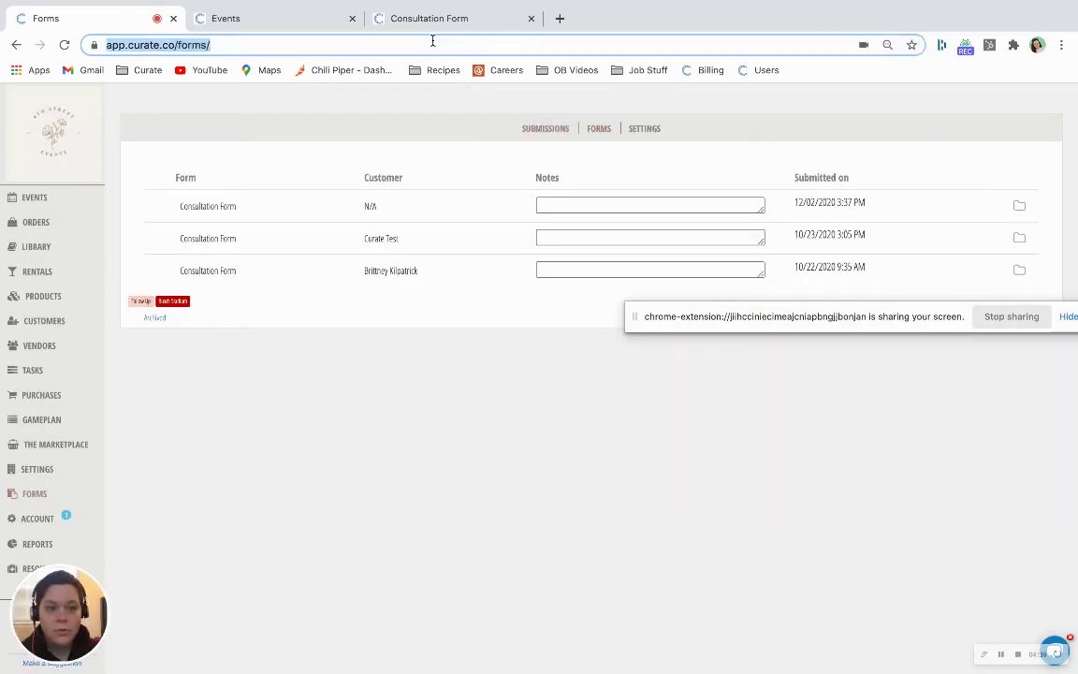
key("Return")
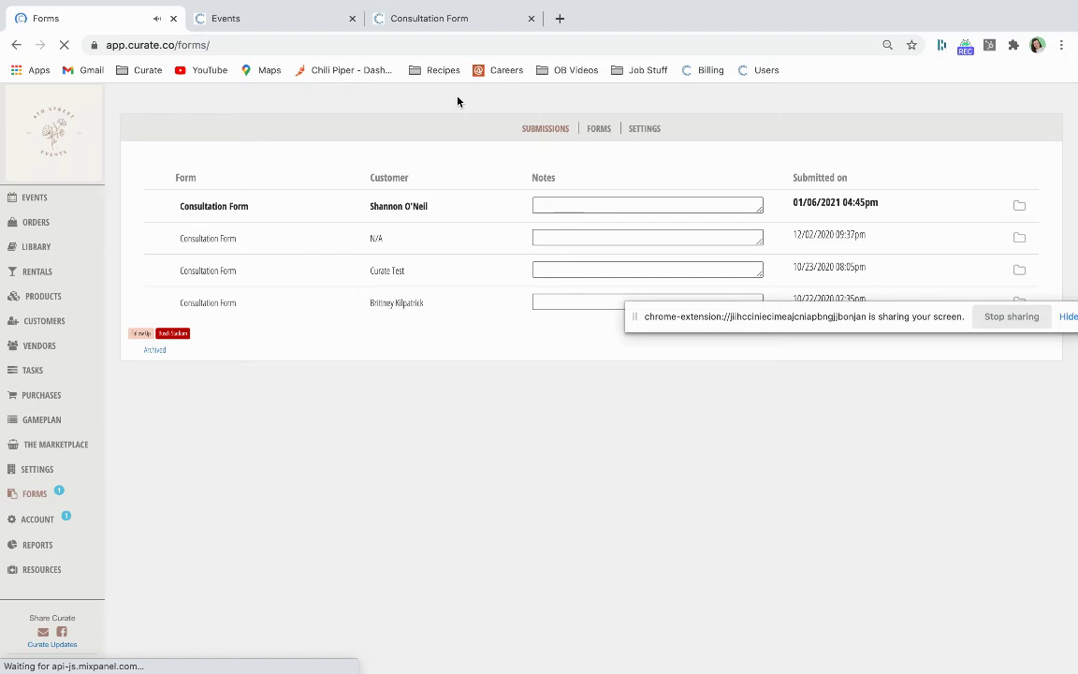
Create an event from the newest consultation submission, naming it as the customer's test event
left_click(350, 207)
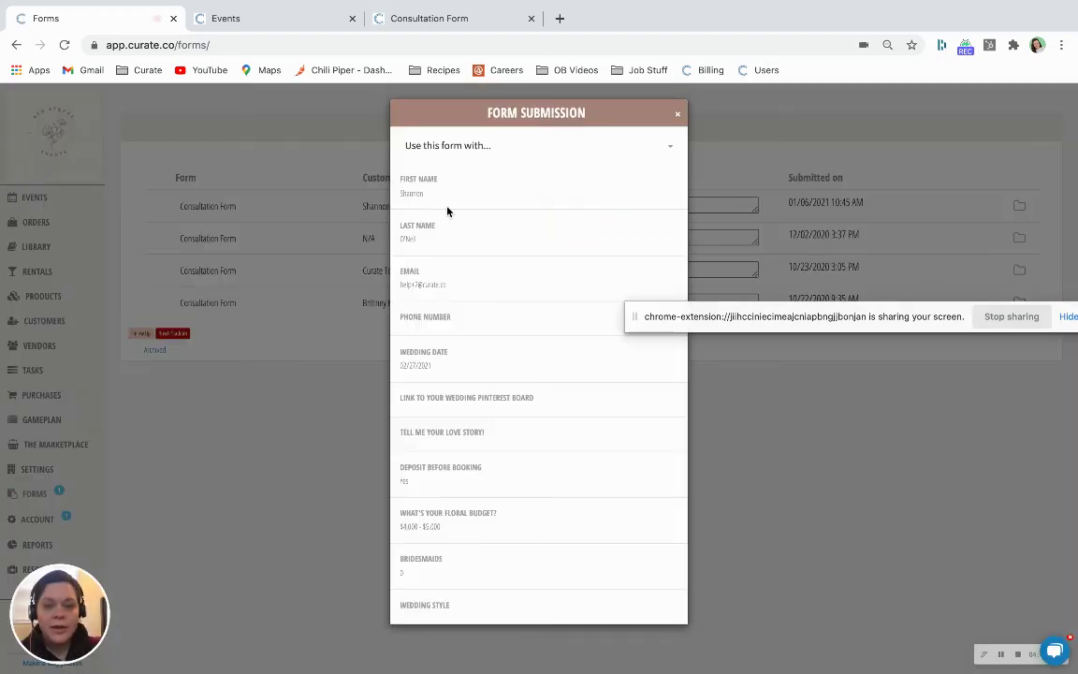
left_click(468, 147)
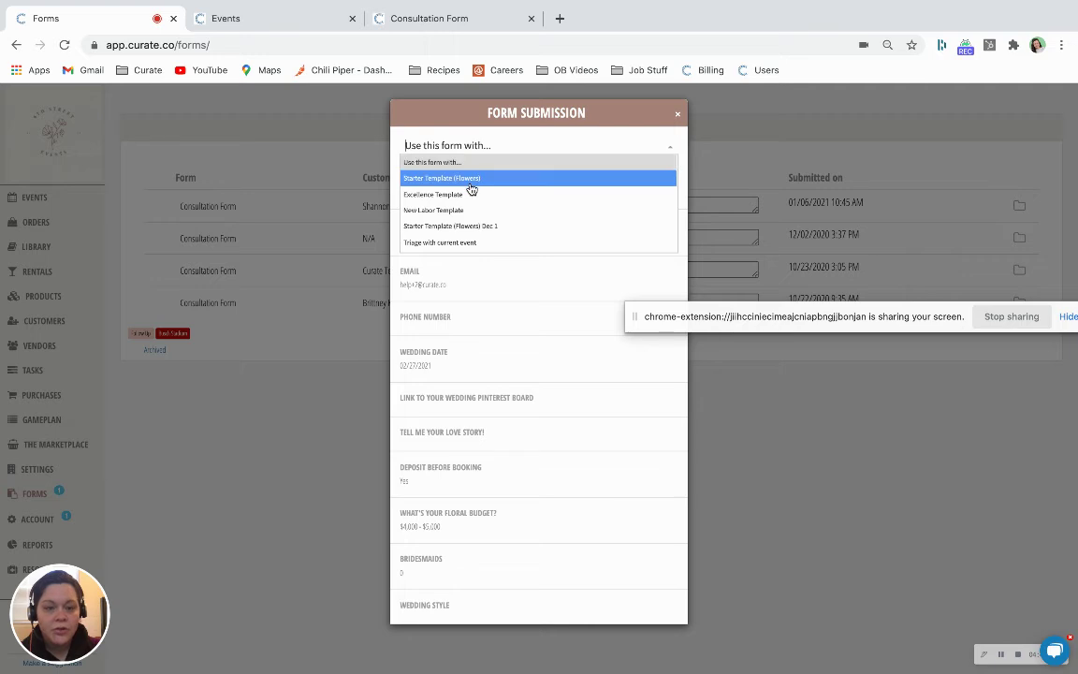
left_click(471, 185)
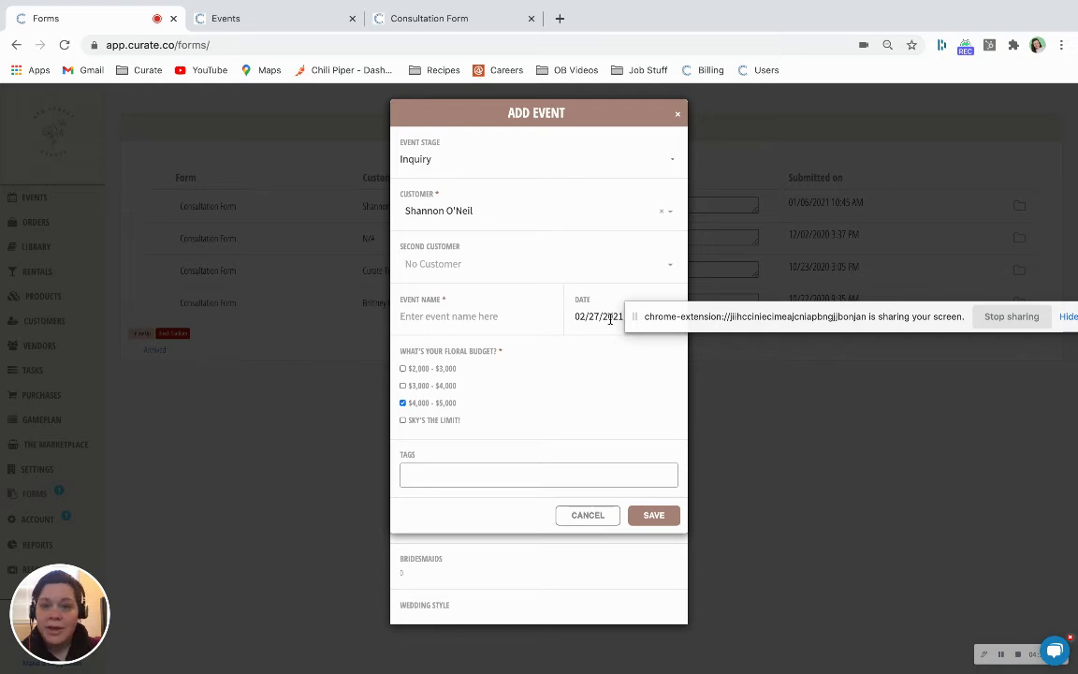
type("Shanno")
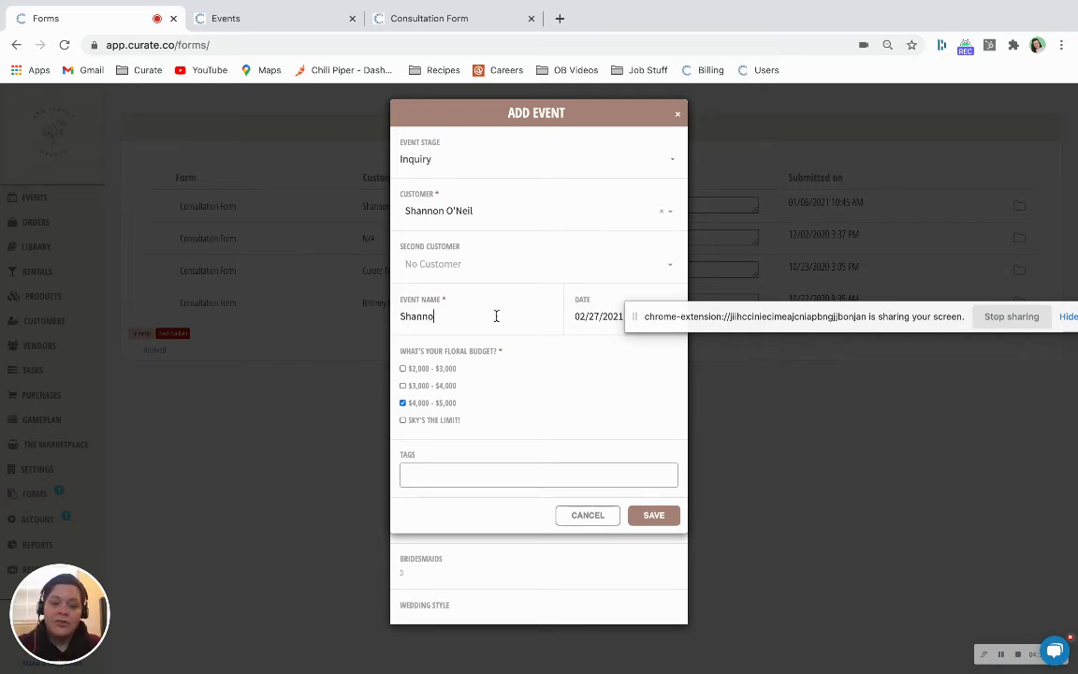
type("n's Test Event")
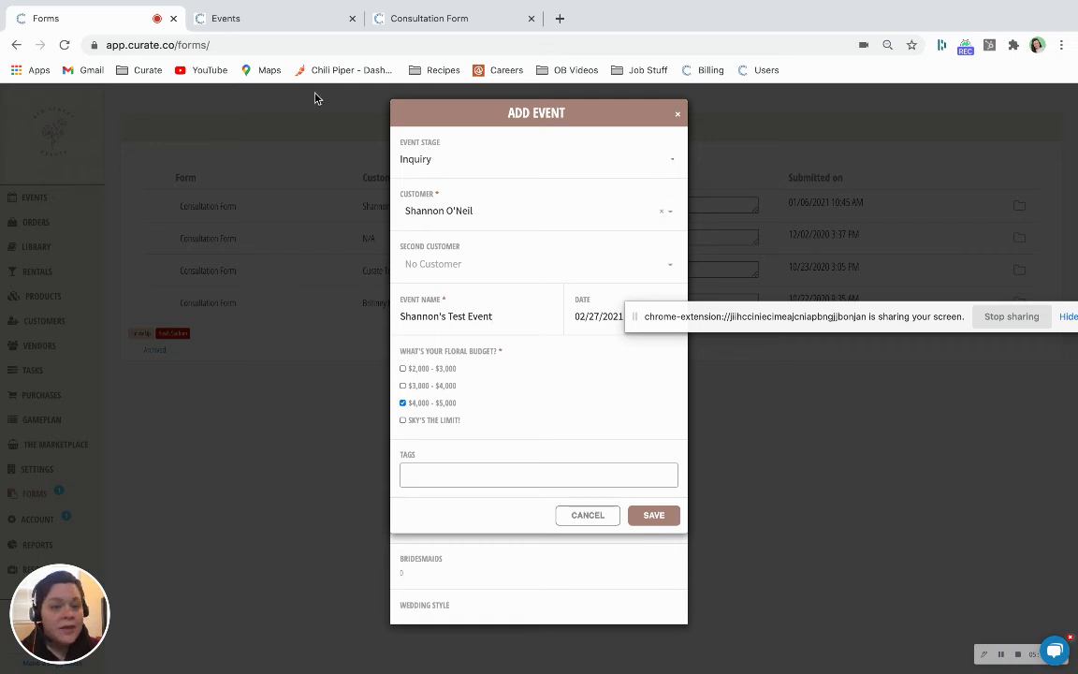
left_click(281, 17)
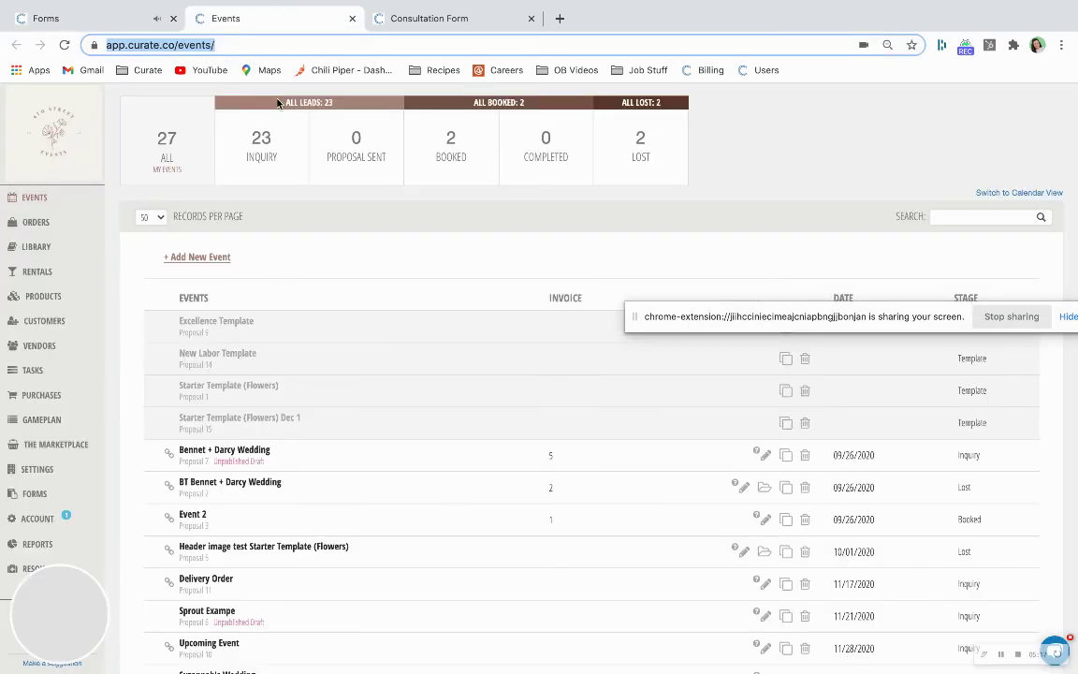
Start a new event for the submitting customer and rename it as the customer's Excellence Event
left_click(222, 260)
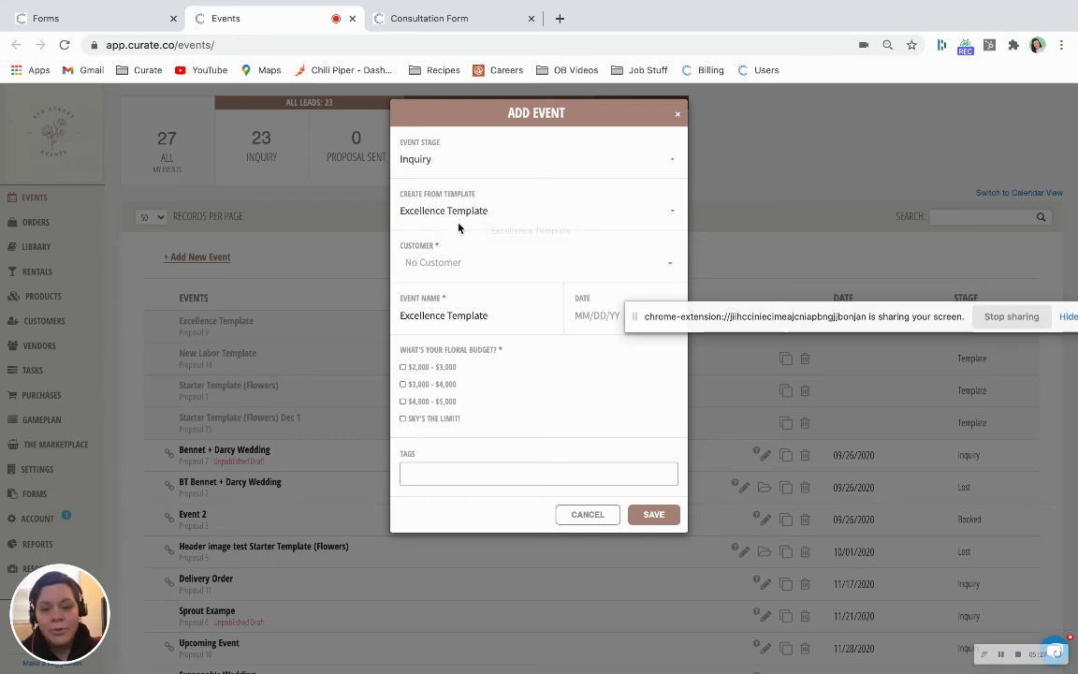
left_click(453, 263)
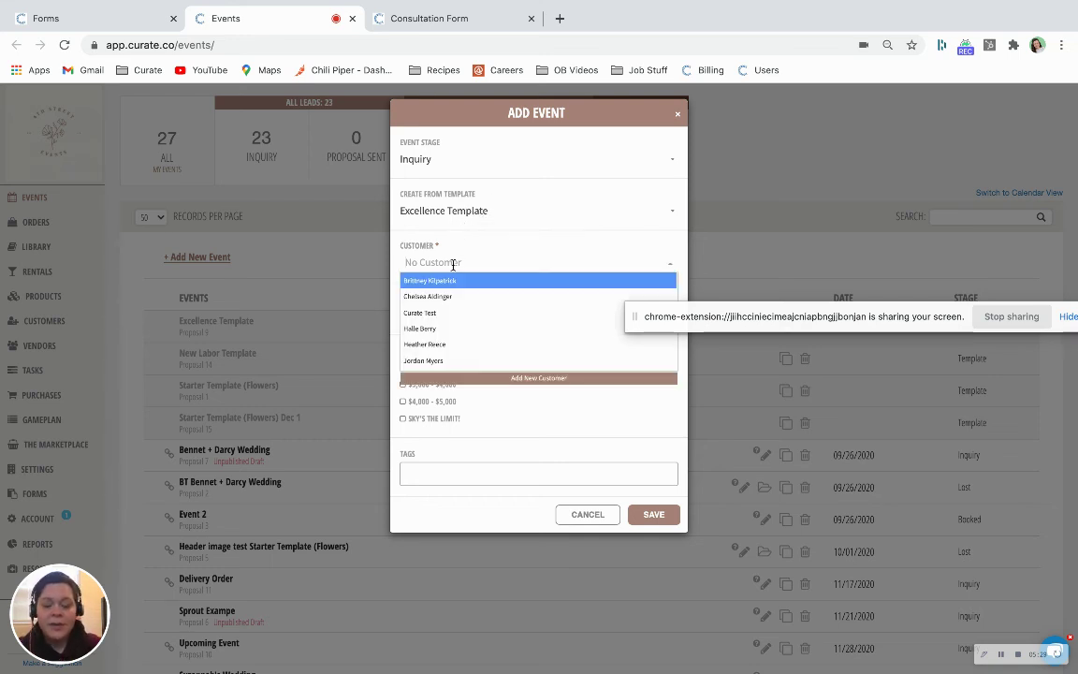
type("shann")
left_click(476, 281)
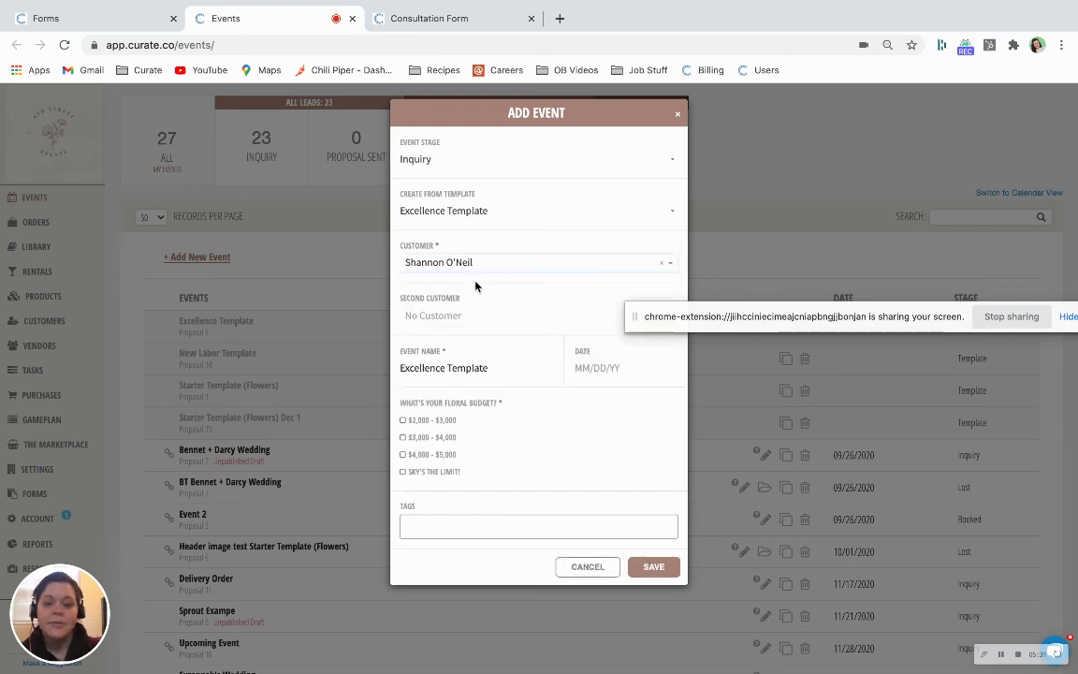
triple_click(487, 370)
type("Shan")
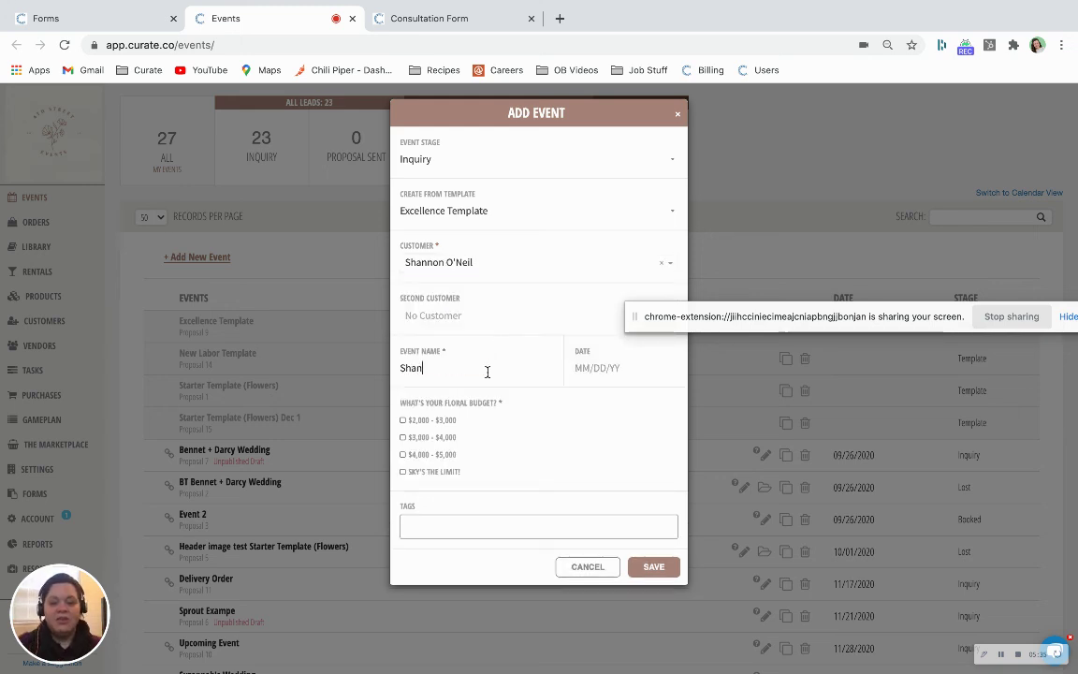
type("non's Excellen")
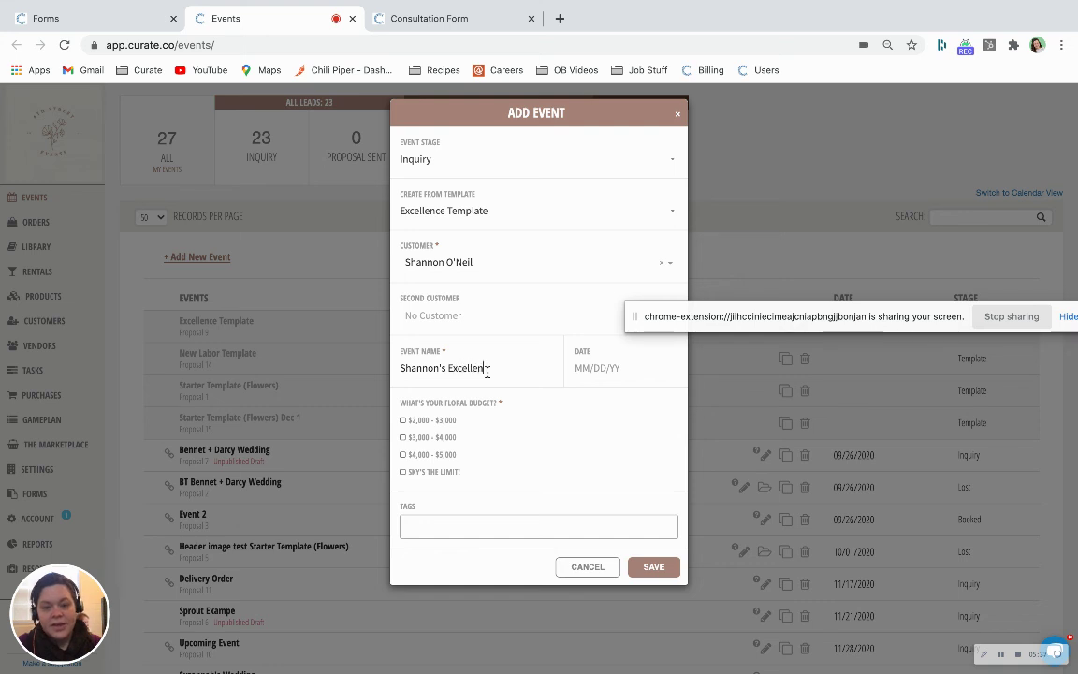
type("ce Event")
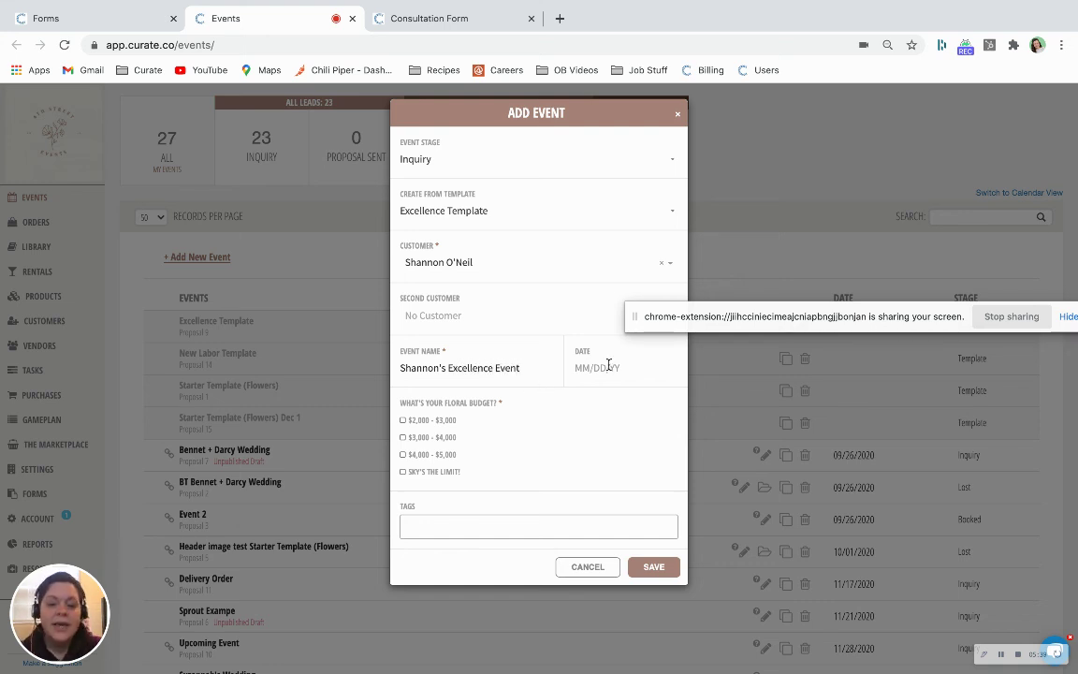
Date the event 02/27/2021, tick the $4,000 - $5,000 budget, and save
left_click(607, 366)
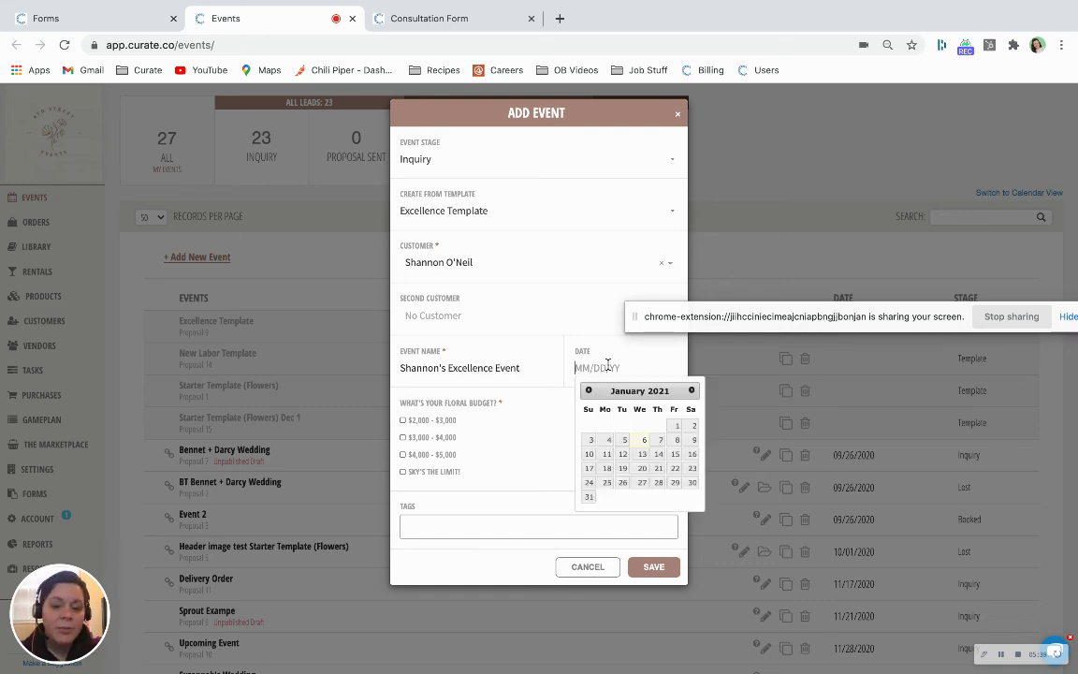
left_click(692, 390)
left_click(693, 470)
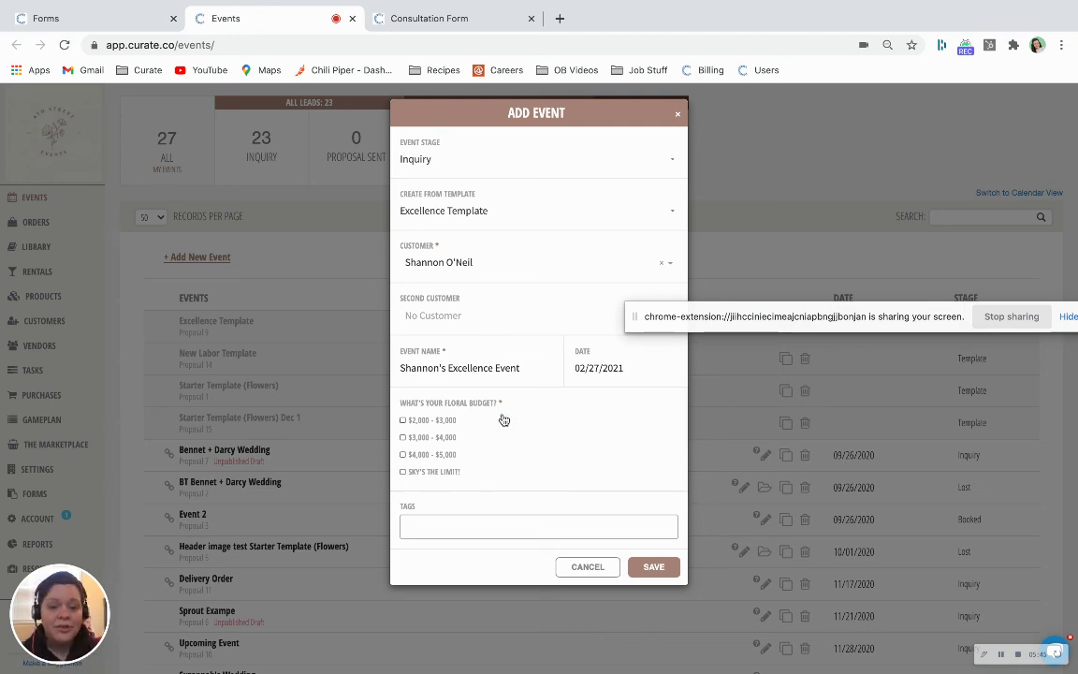
left_click(654, 567)
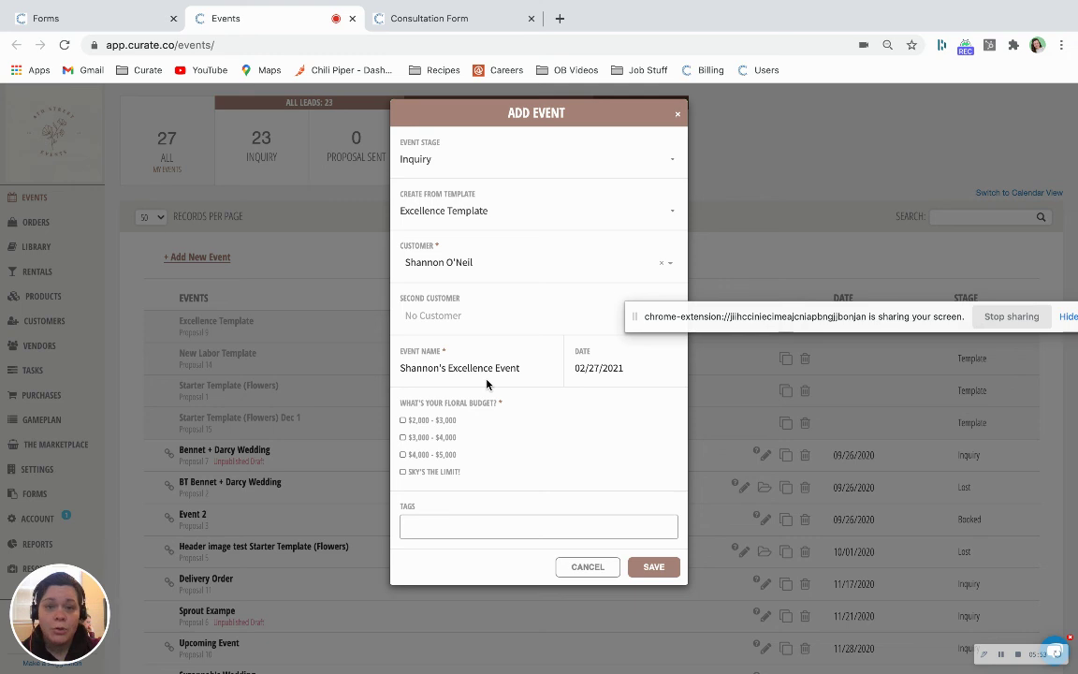
left_click(403, 455)
left_click(664, 562)
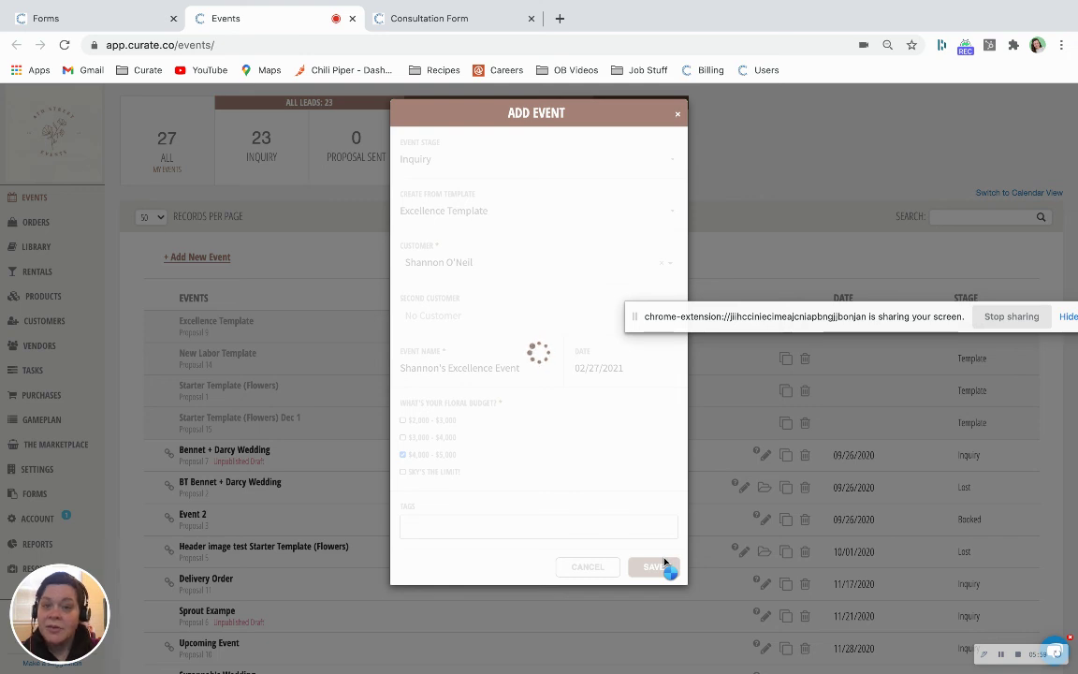